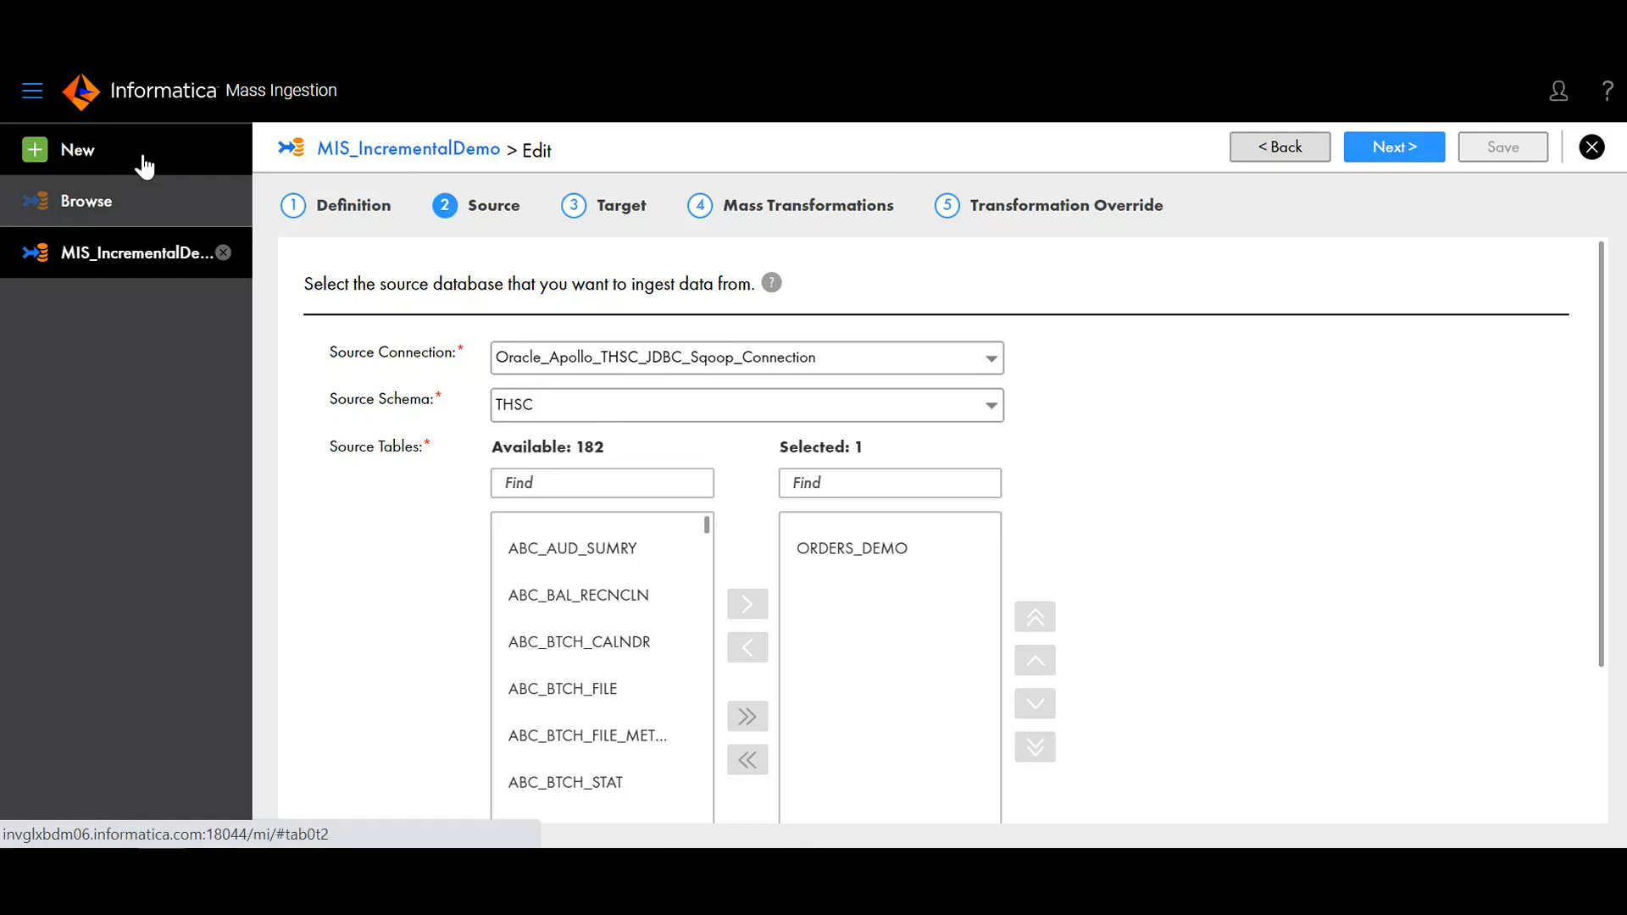
Step: Create a mass ingestion specification named MIS_incrementalDemo1 with incremental load enabled, and continue to its source definition
left_click(144, 166)
left_click(566, 358)
type("MIS_incrementalDemo")
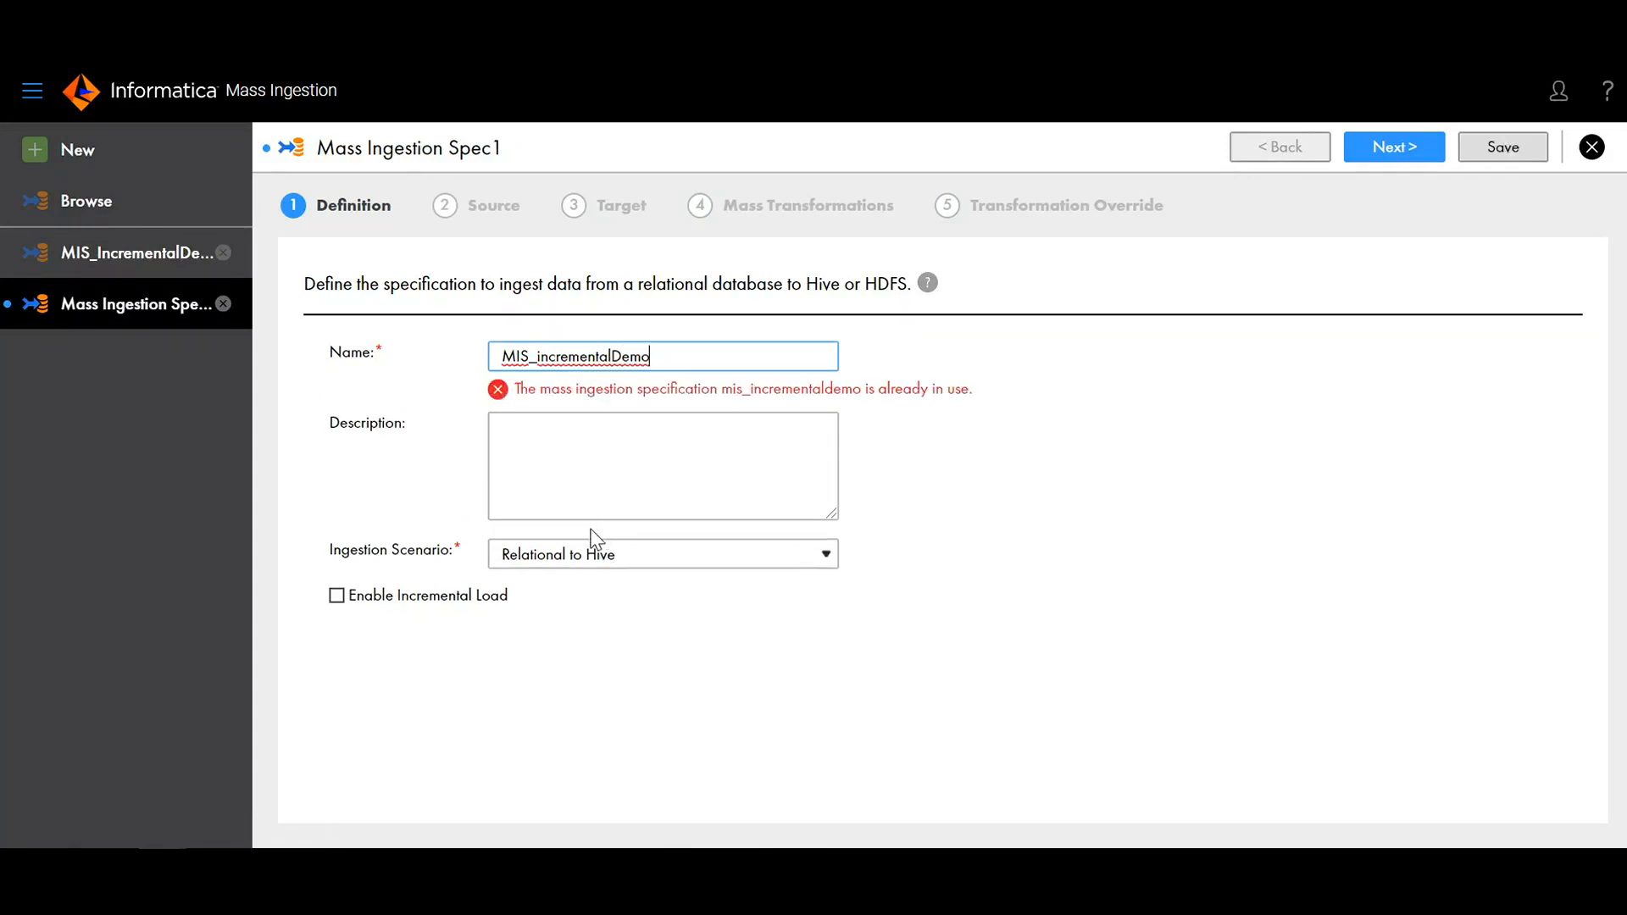
type("1")
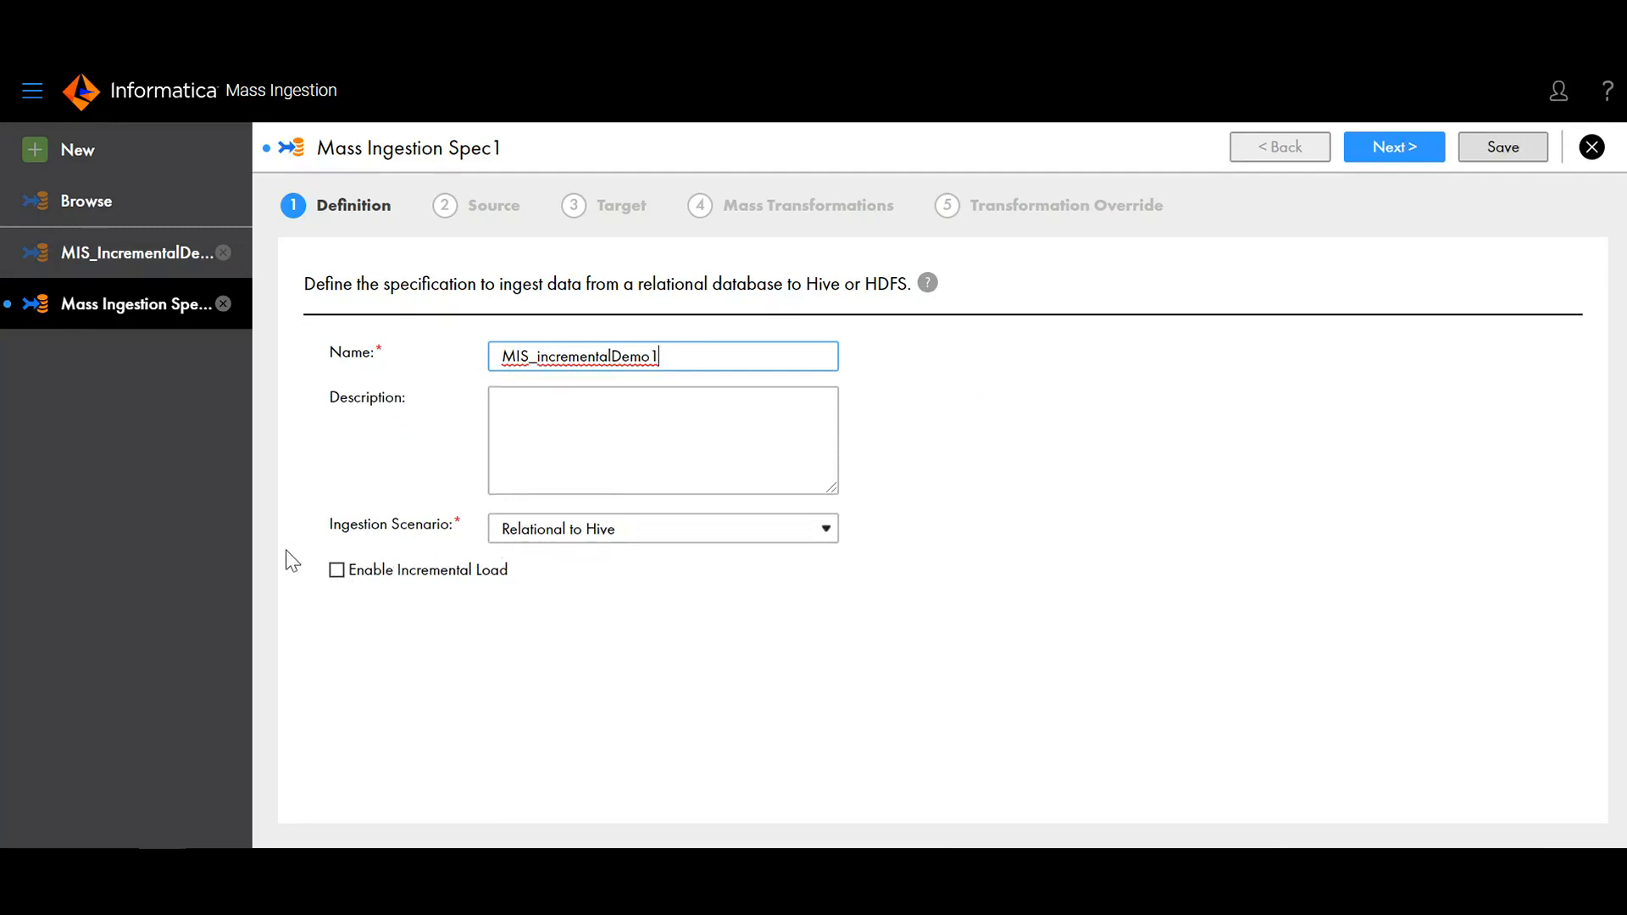
left_click(337, 573)
left_click(1396, 161)
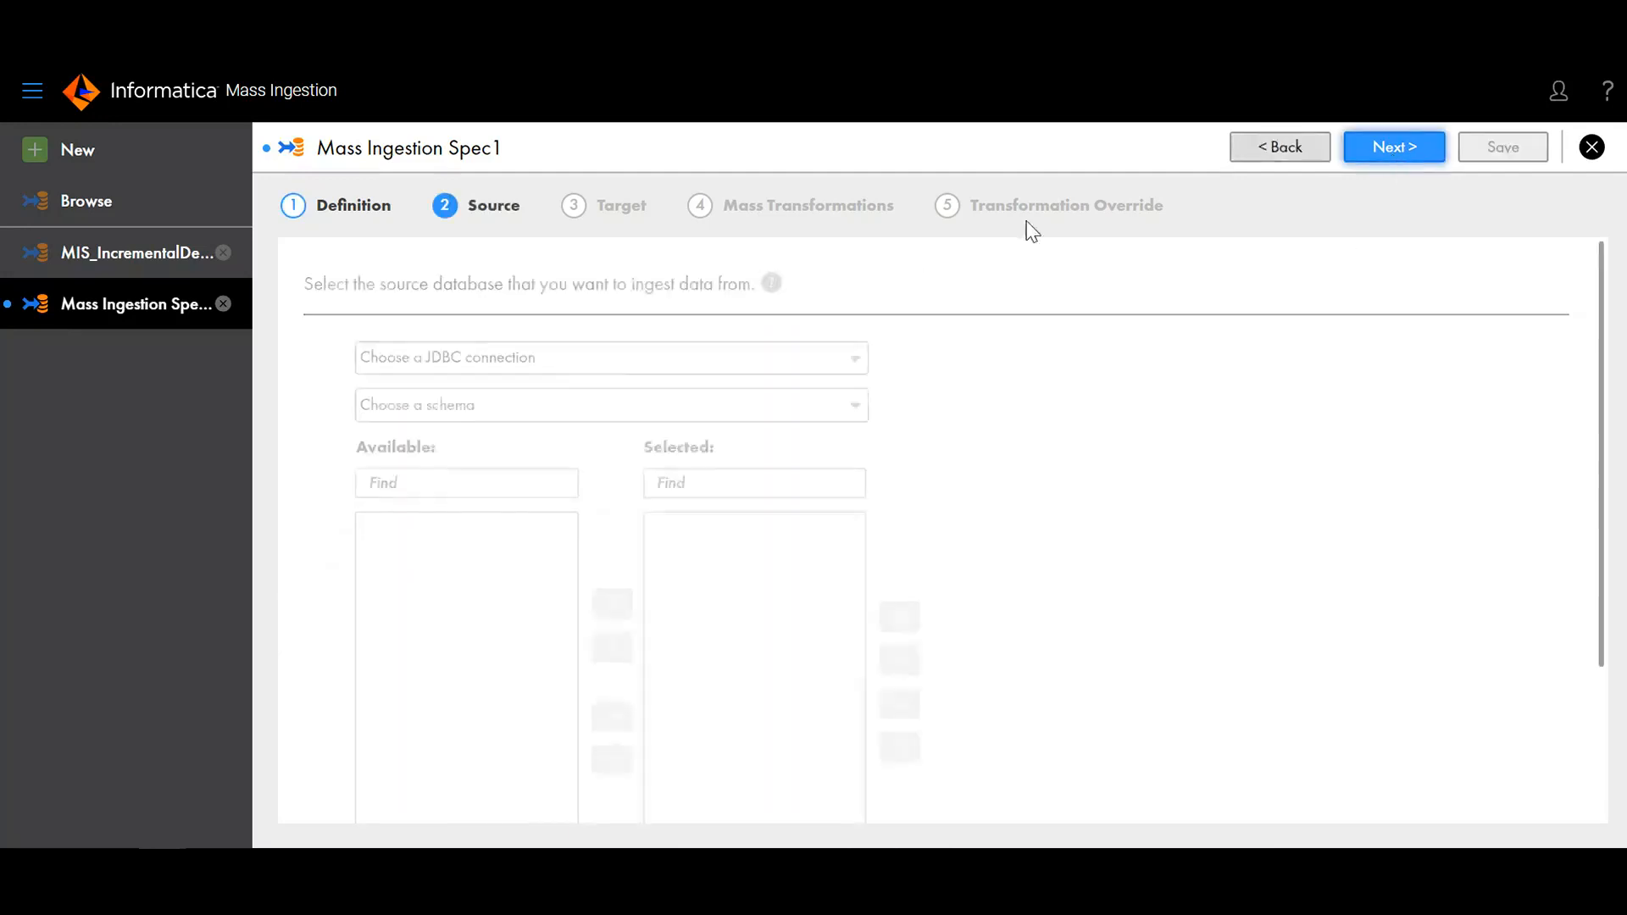
Step: Set the source connection to Oracle_Apollo_THSC_JDBC_Sqoop_Connection and the source schema to THSC
left_click(756, 370)
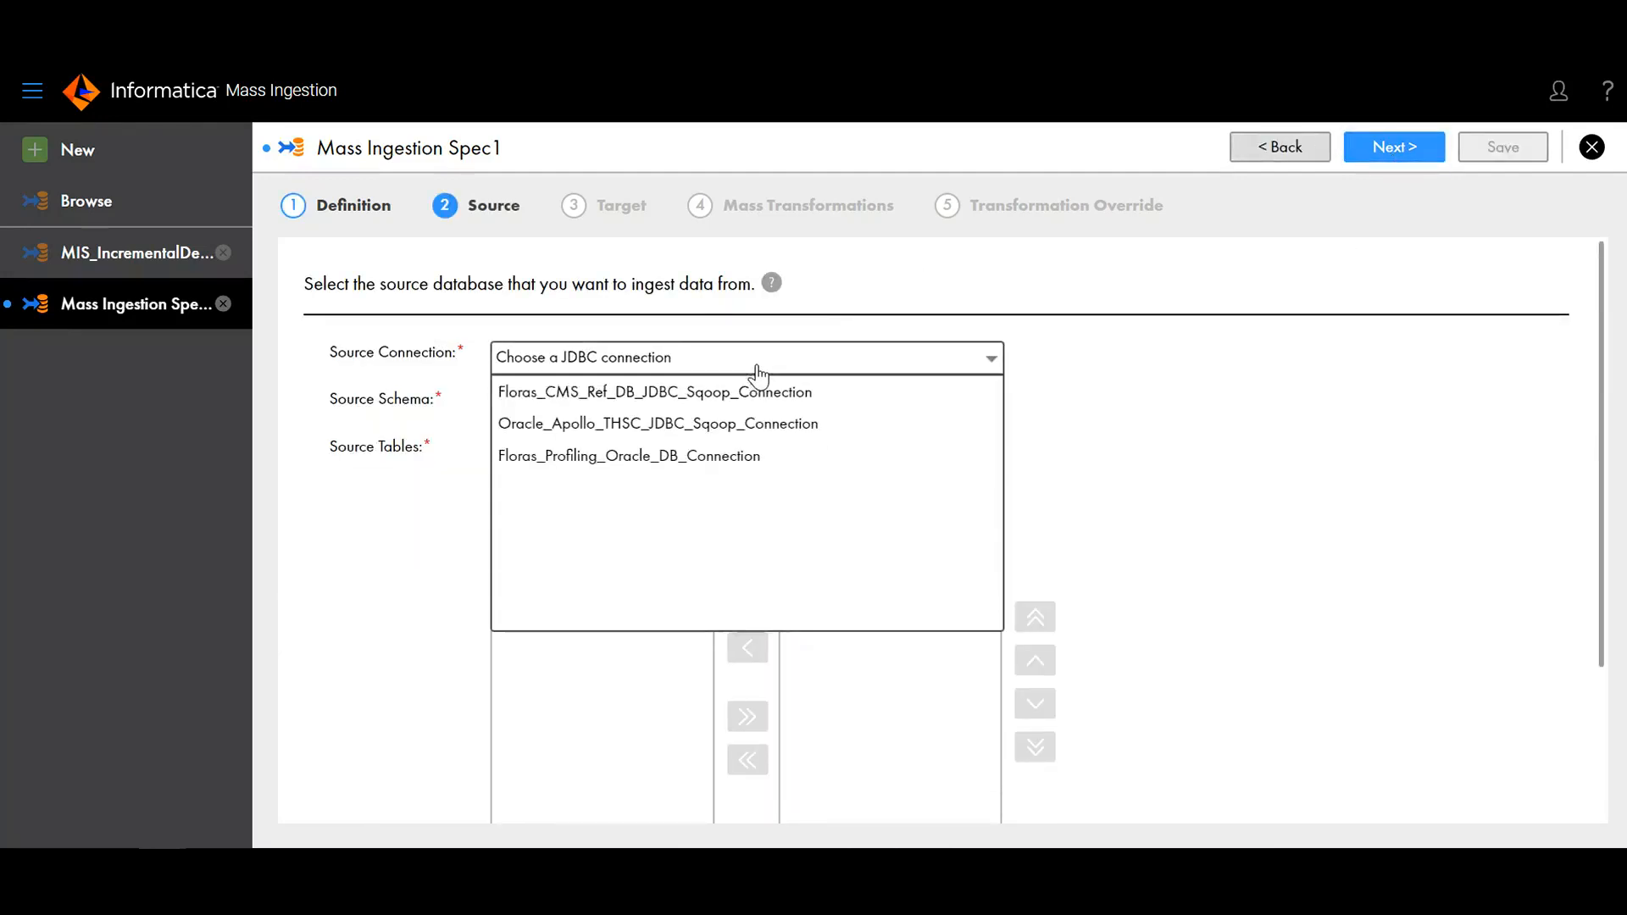
left_click(722, 424)
left_click(705, 415)
left_click(707, 439)
type("ths")
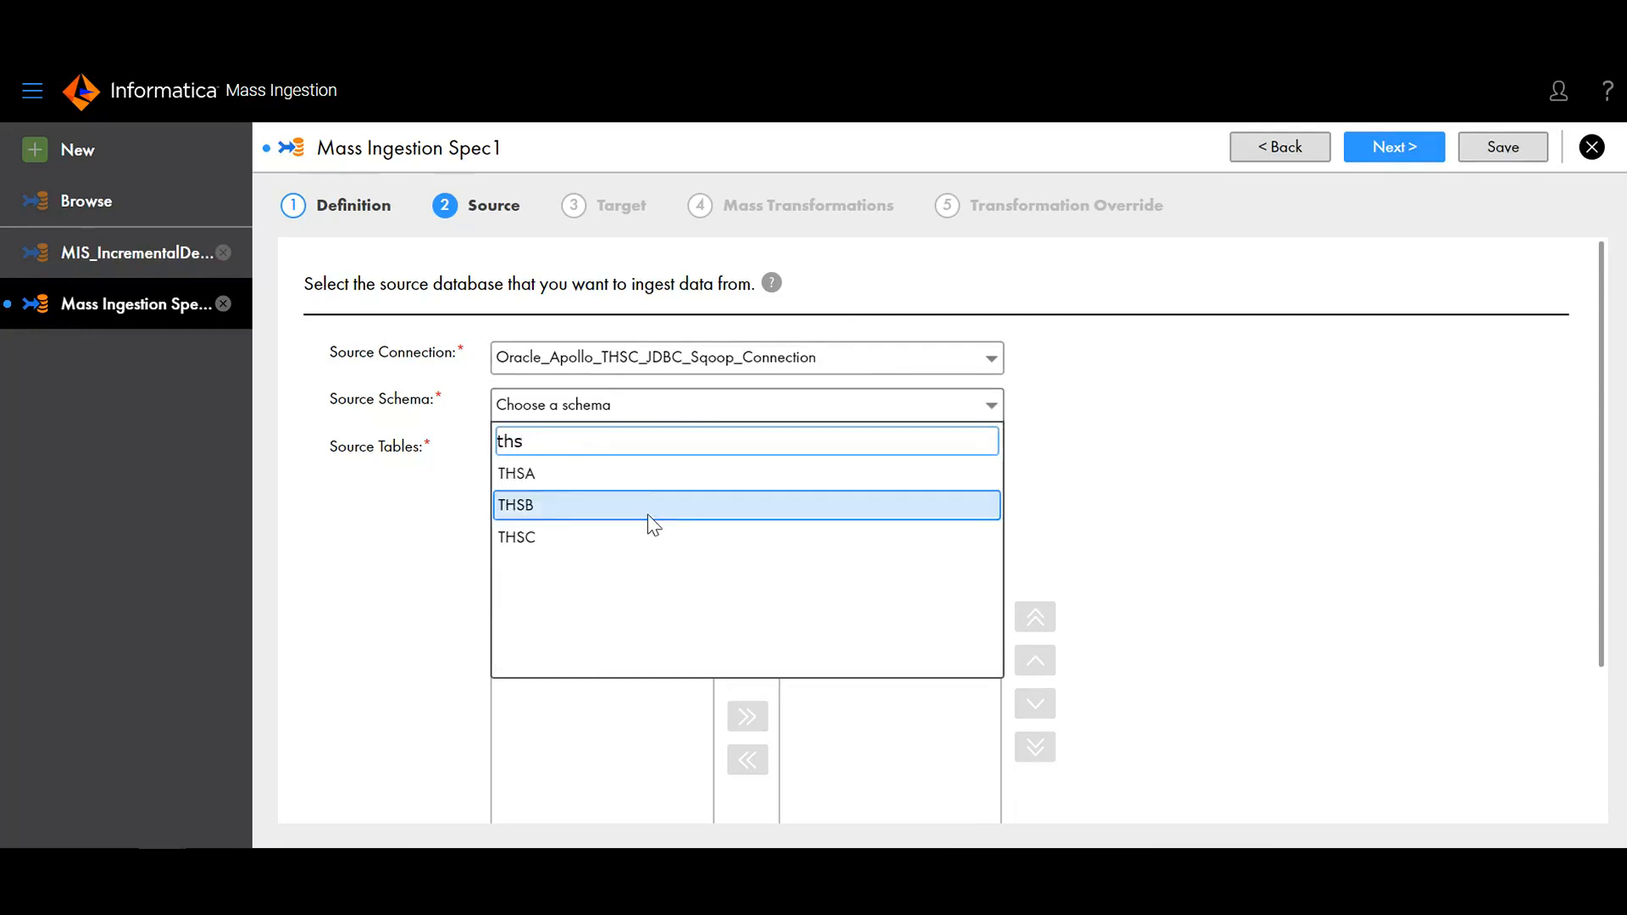
left_click(633, 536)
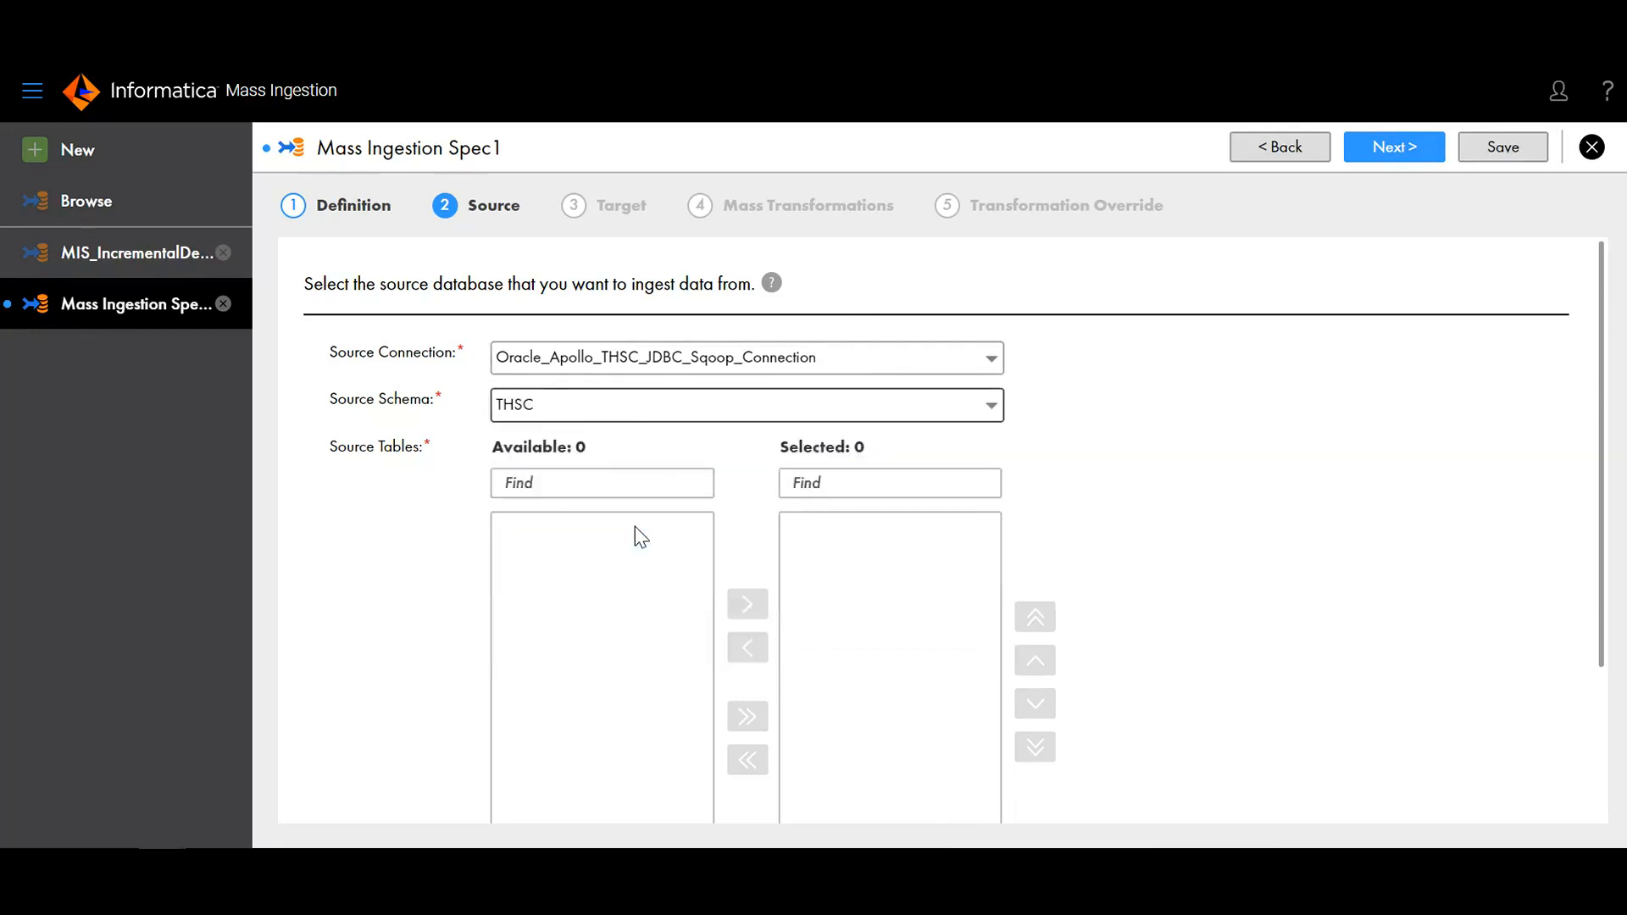
Step: Filter the available source tables by "demo" and add ORDERS_DEMO to the selected tables
left_click(631, 479)
type("demo")
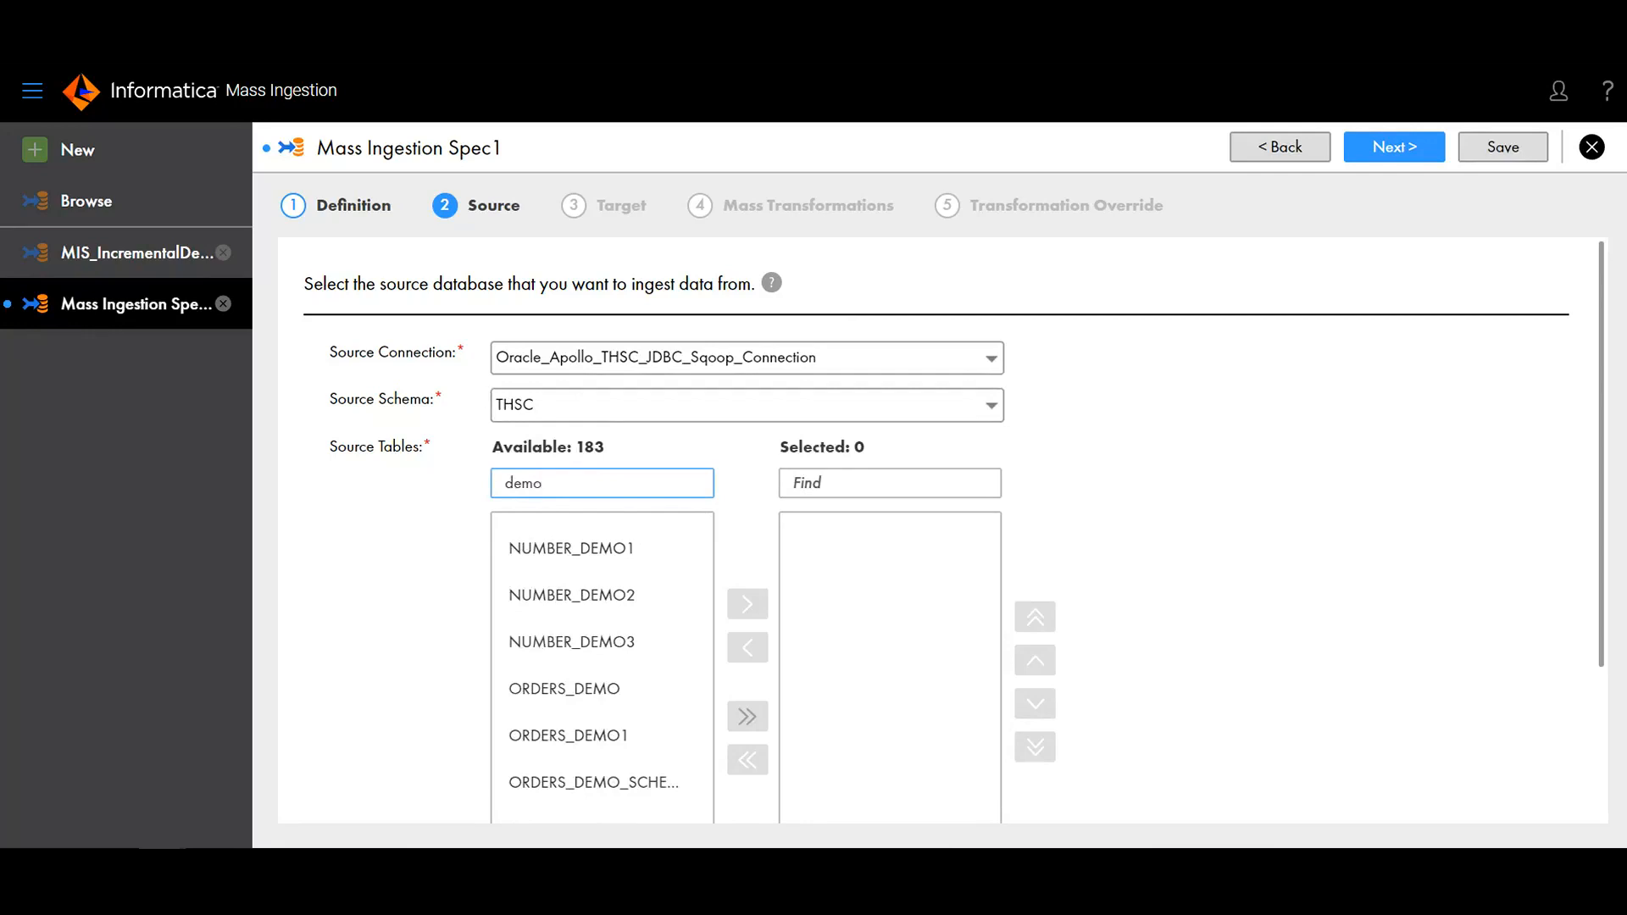
left_click(635, 706)
double_click(637, 712)
Step: Set the incremental load key type to ID and the key column to ORDER_ID, and continue to the target definition
scroll(842, 643, "down", 3)
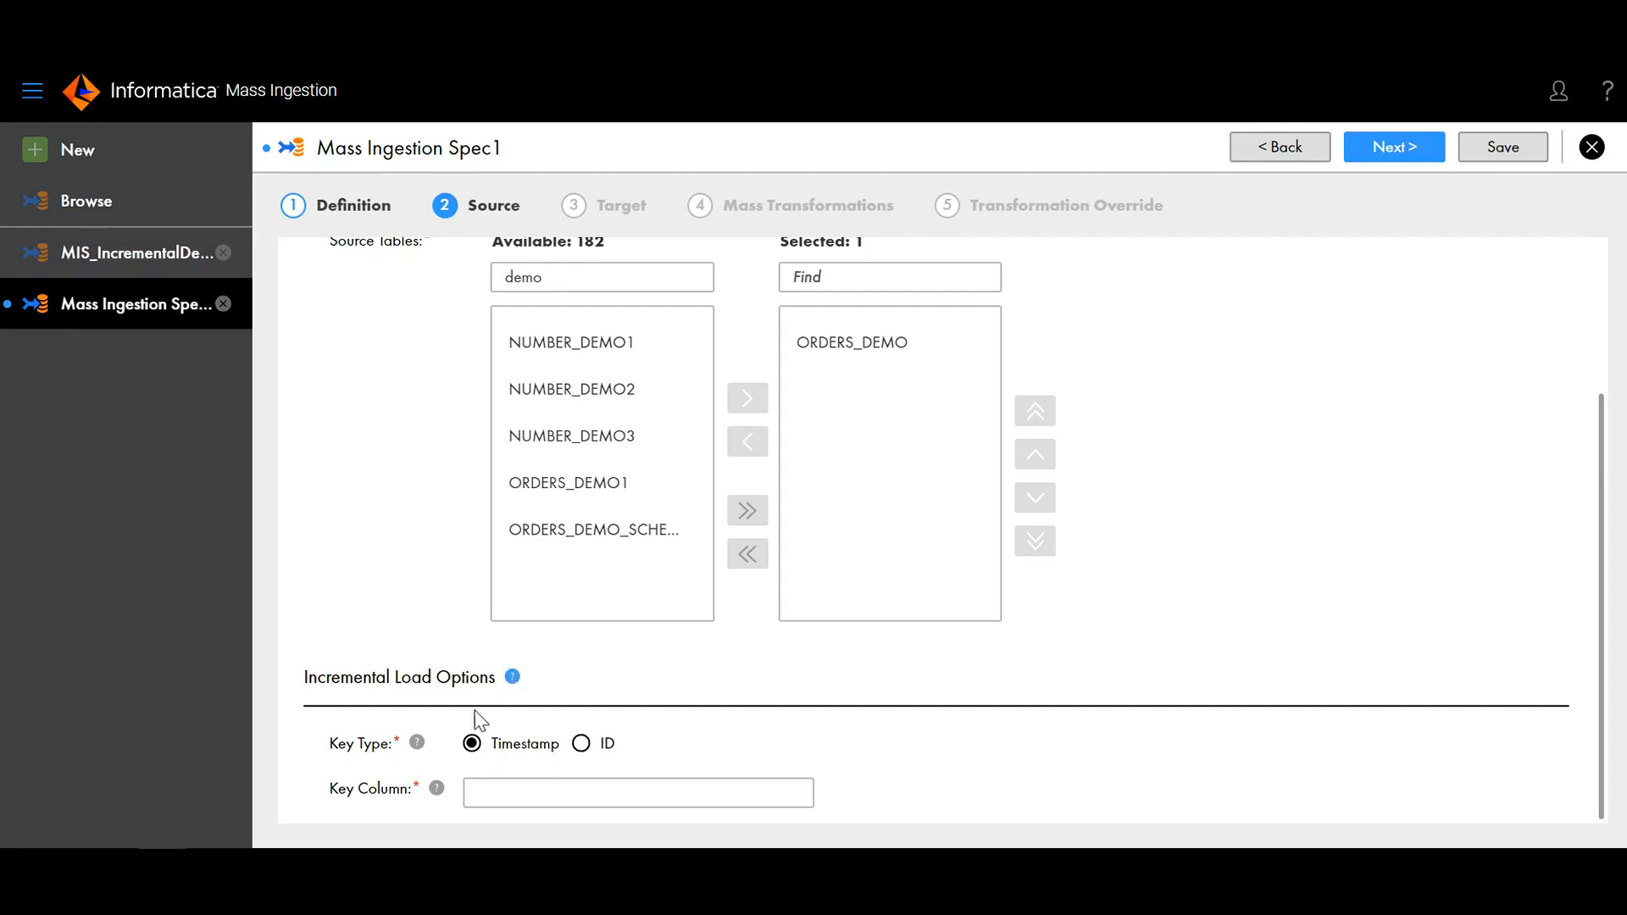
left_click(581, 746)
triple_click(365, 784)
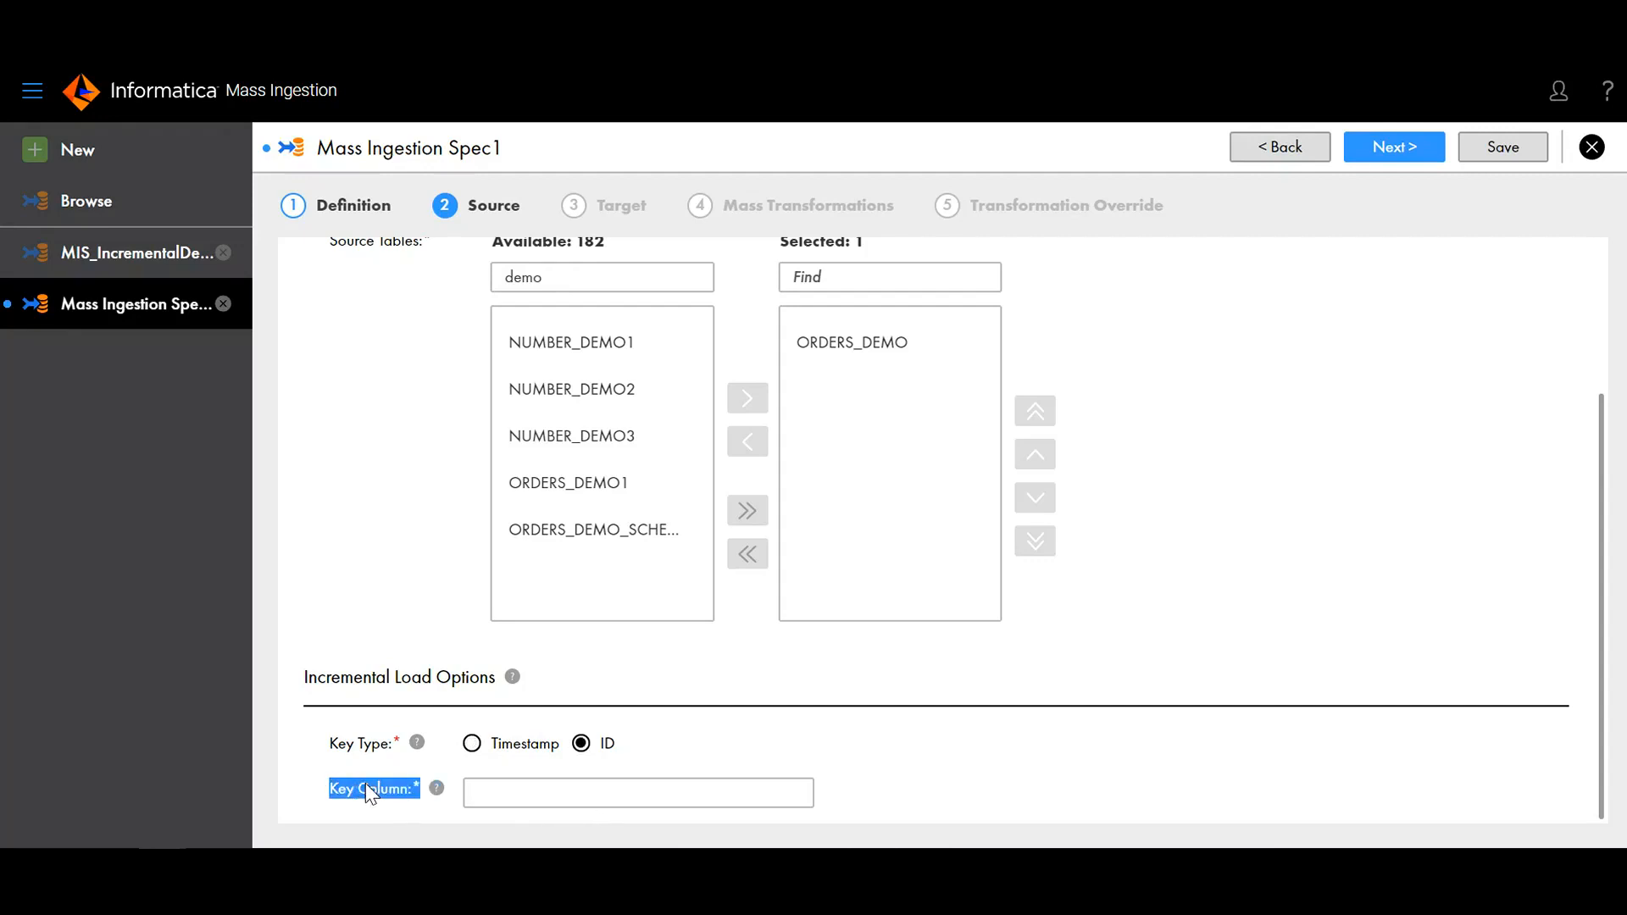
left_click(638, 793)
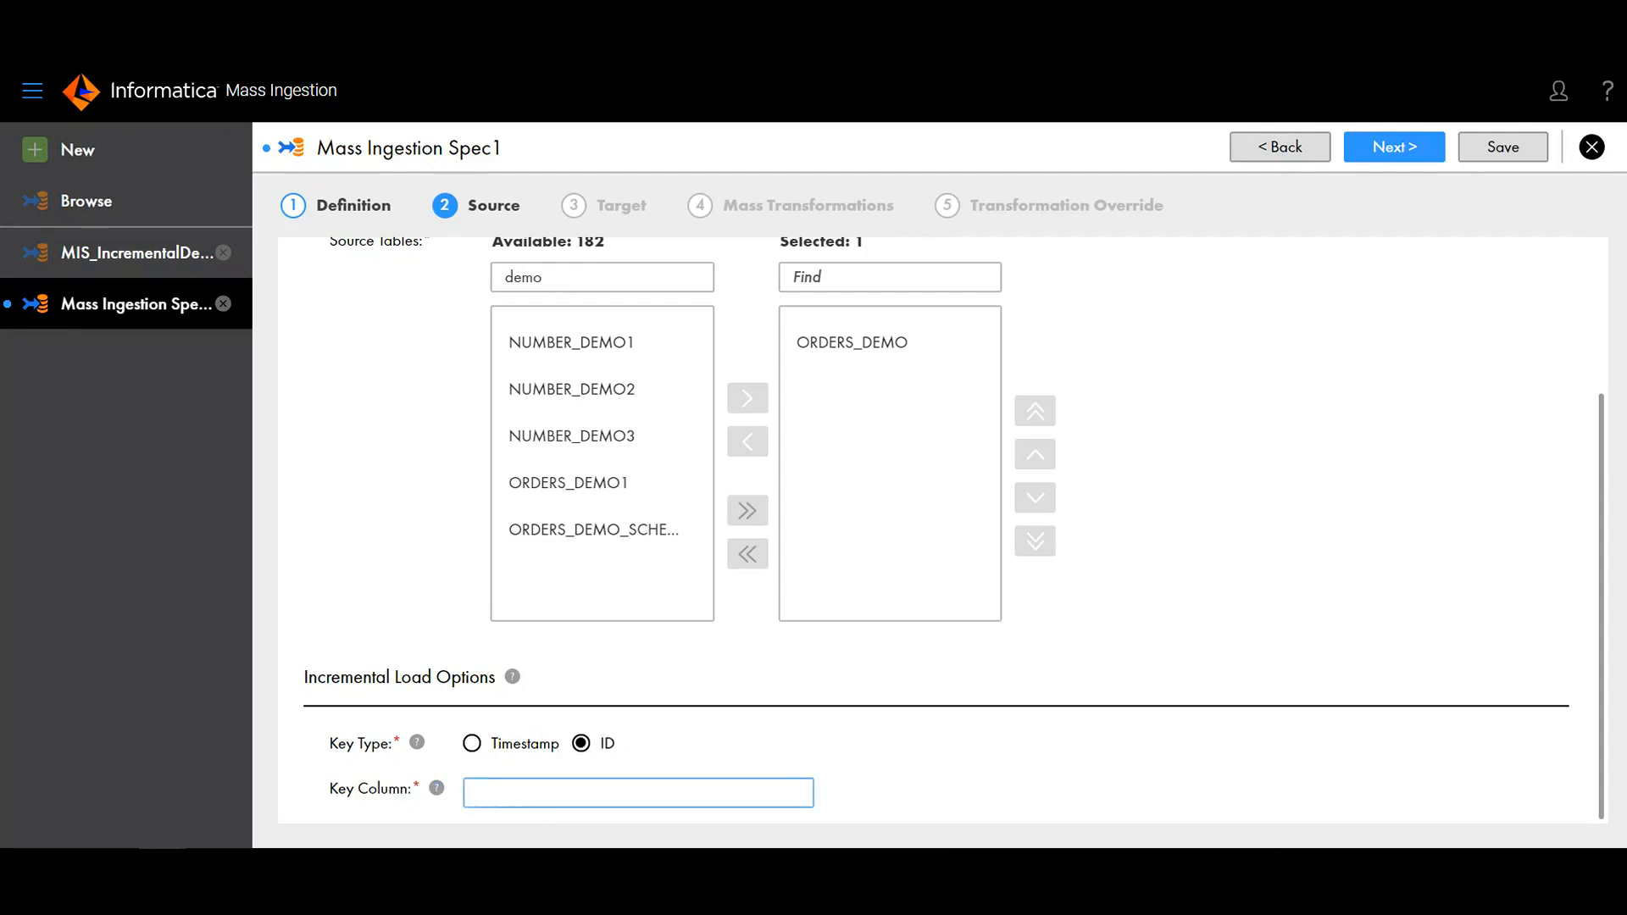
type("ID")
key("BackSpace")
key("BackSpace")
type("ORDER_ID")
scroll(702, 500, "up", 3)
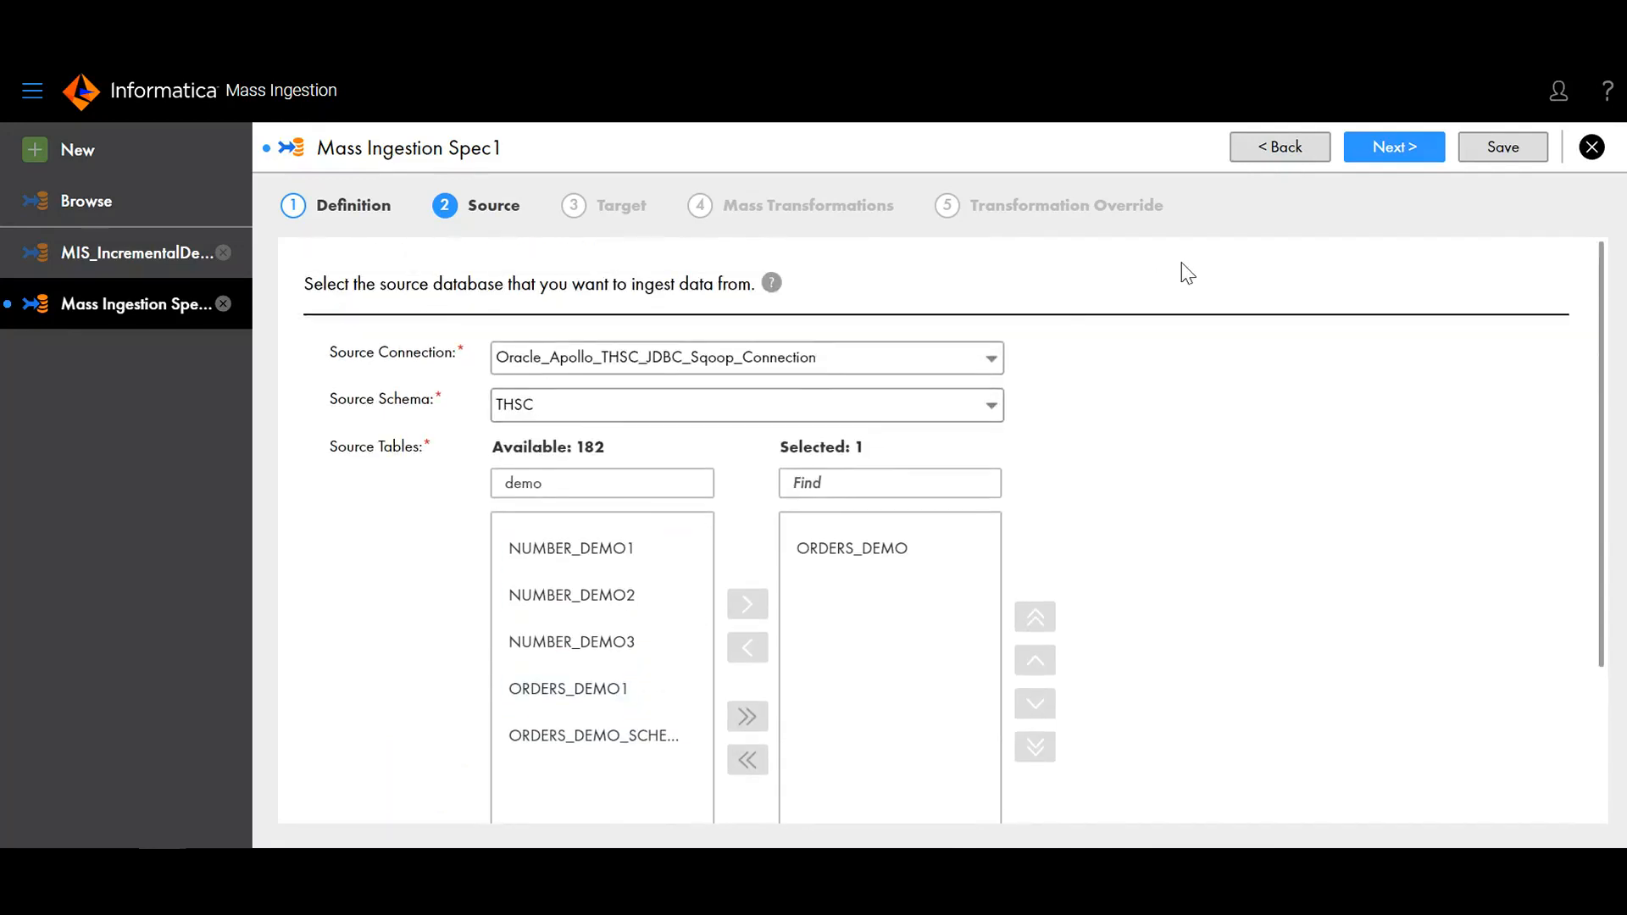
left_click(1397, 144)
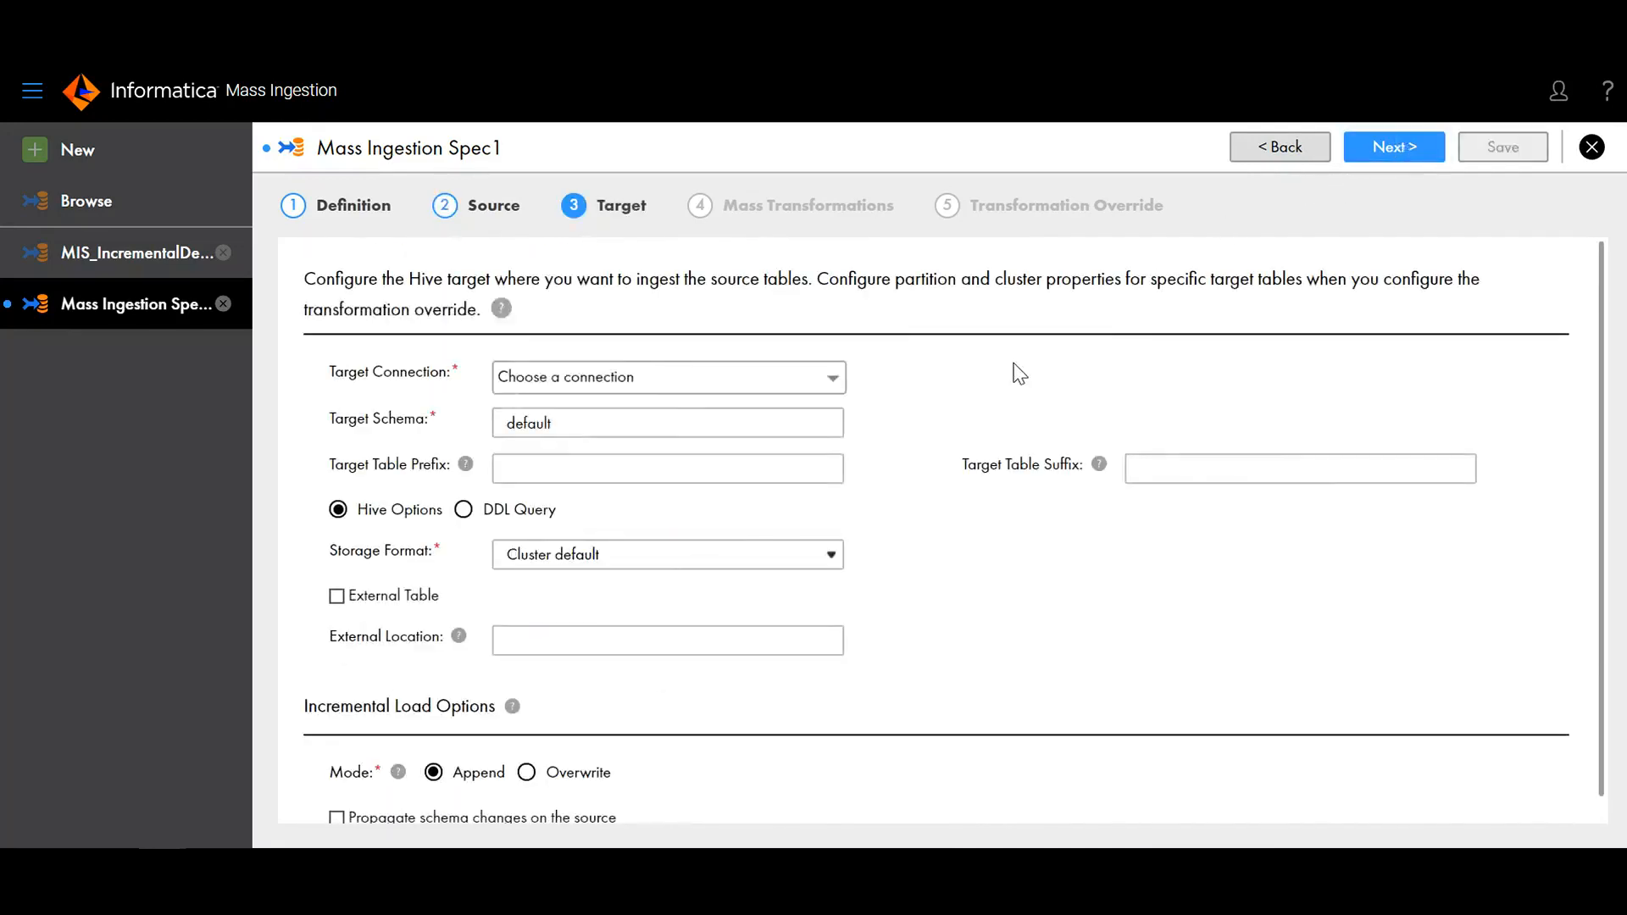
Step: Configure the Hive target with connection HIVE_cco_inglxbdm05, table prefix IncremetalLoad and storage format Text
left_click(649, 385)
left_click(639, 410)
left_click(593, 468)
type("IncremetalLoad")
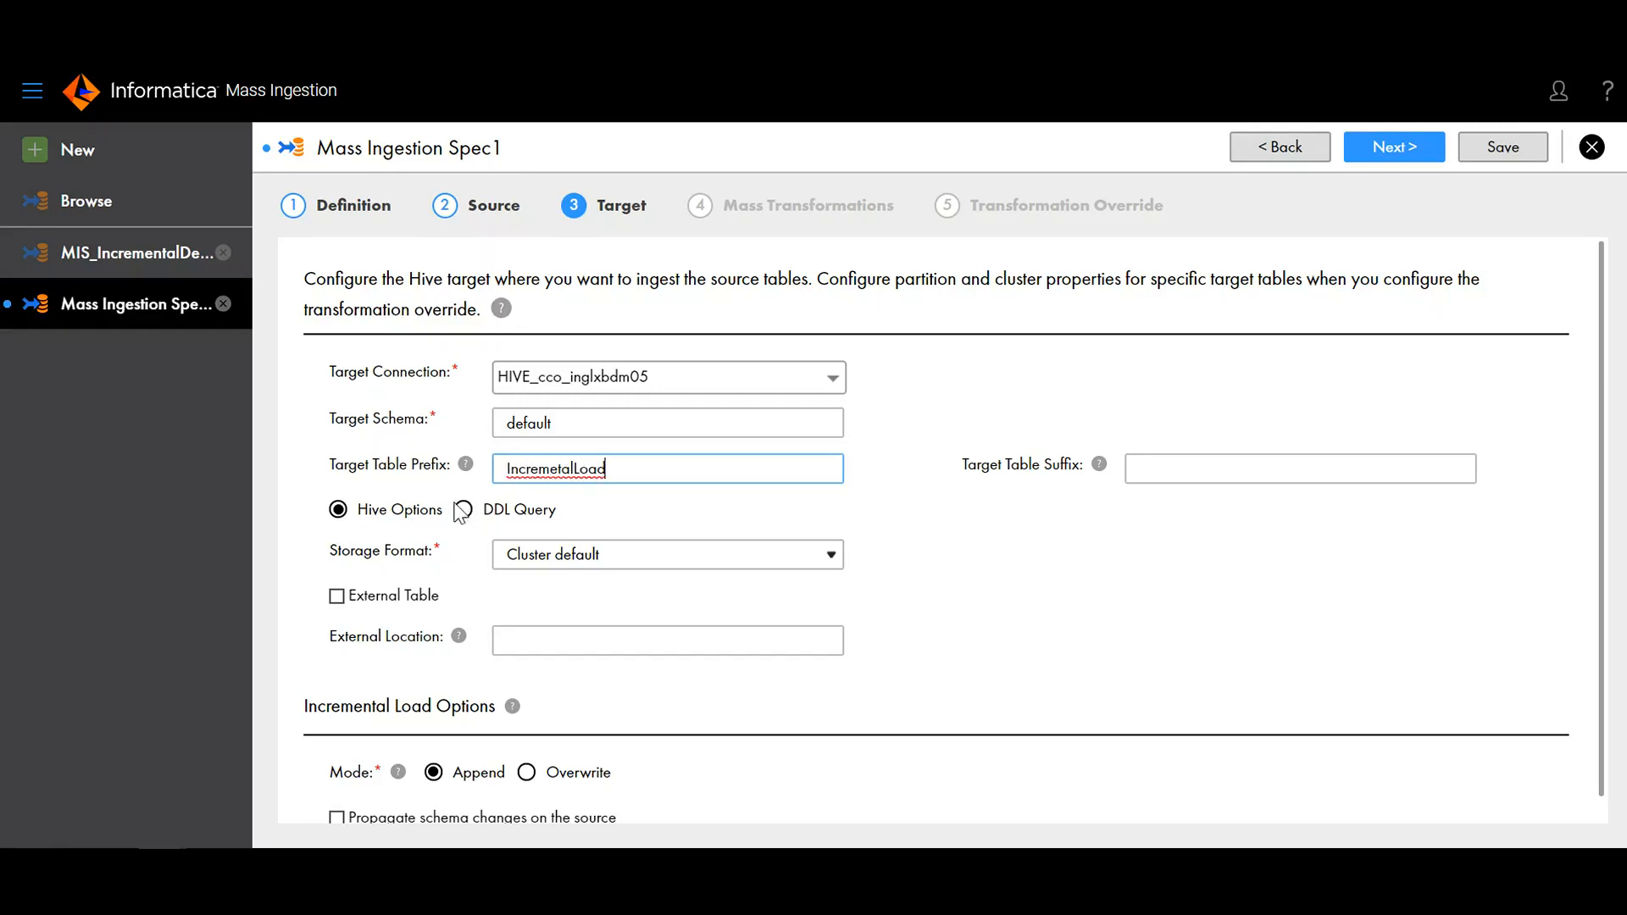
left_click(534, 555)
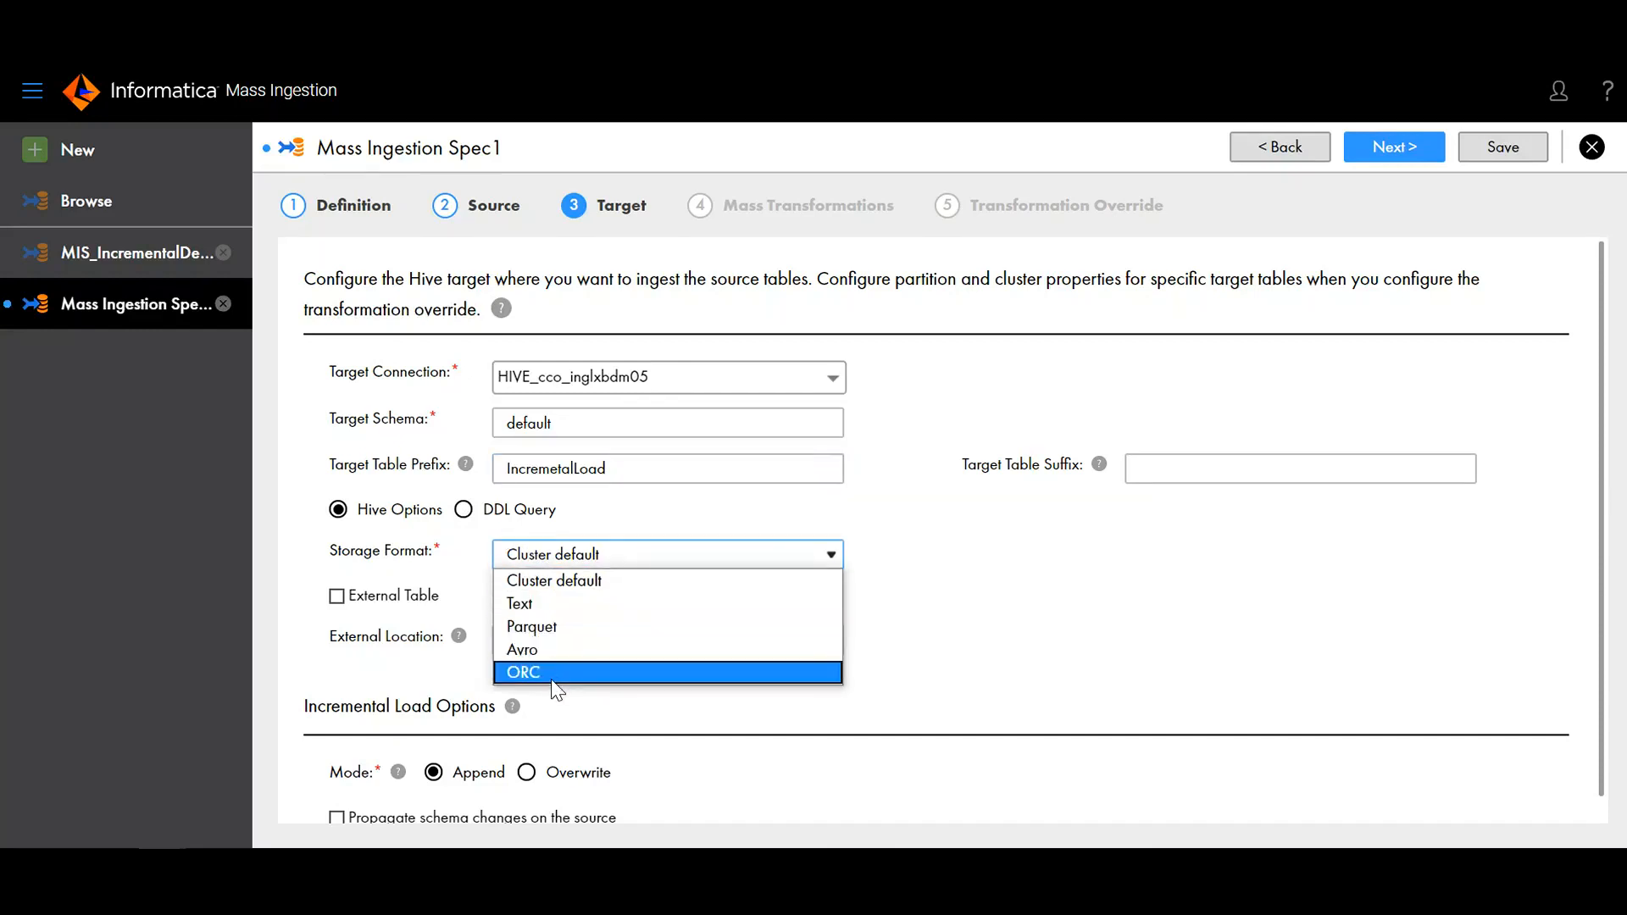
left_click(536, 608)
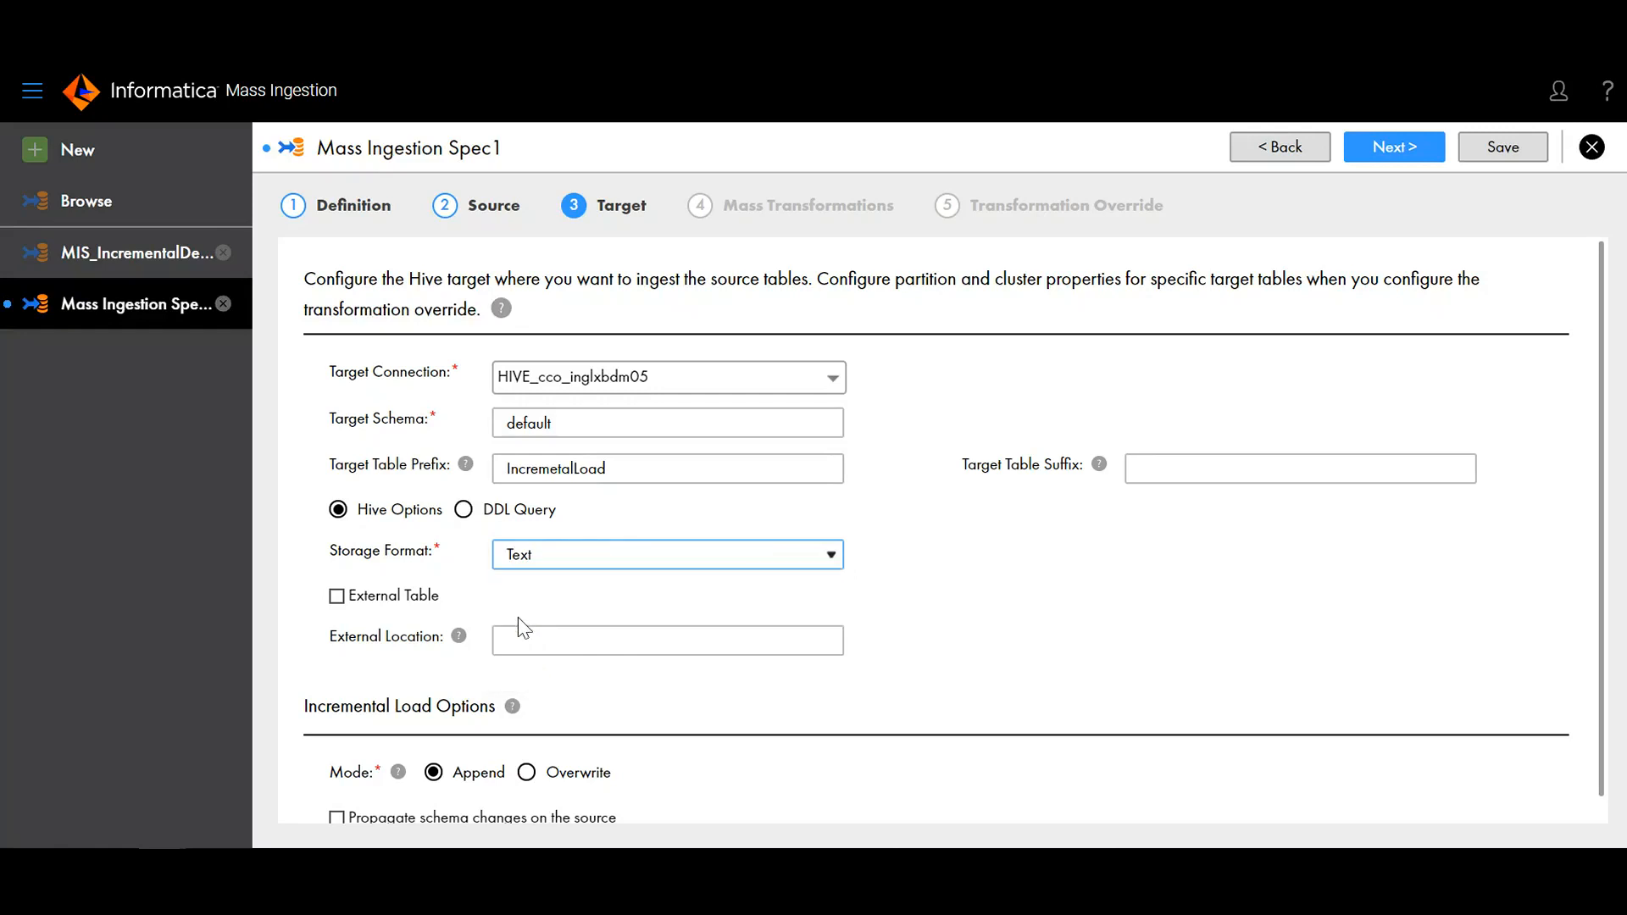
scroll(509, 701, "down", 1)
mouse_move(509, 700)
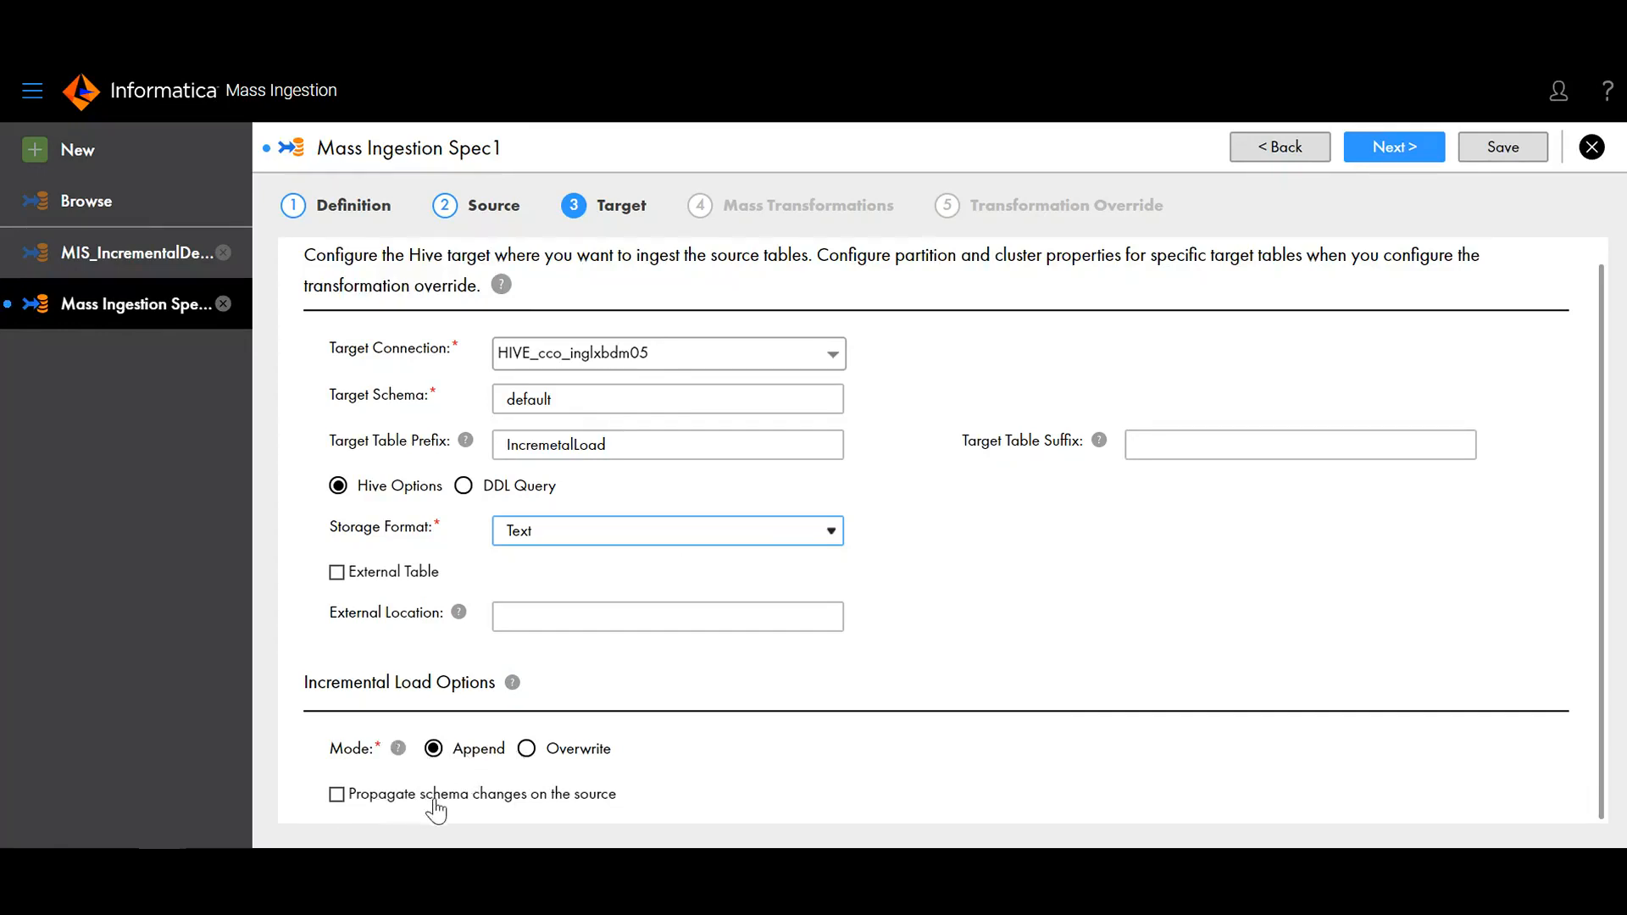
Step: Proceed through the mass transformations and transformation override without adding any, and save the specification
left_click(1425, 146)
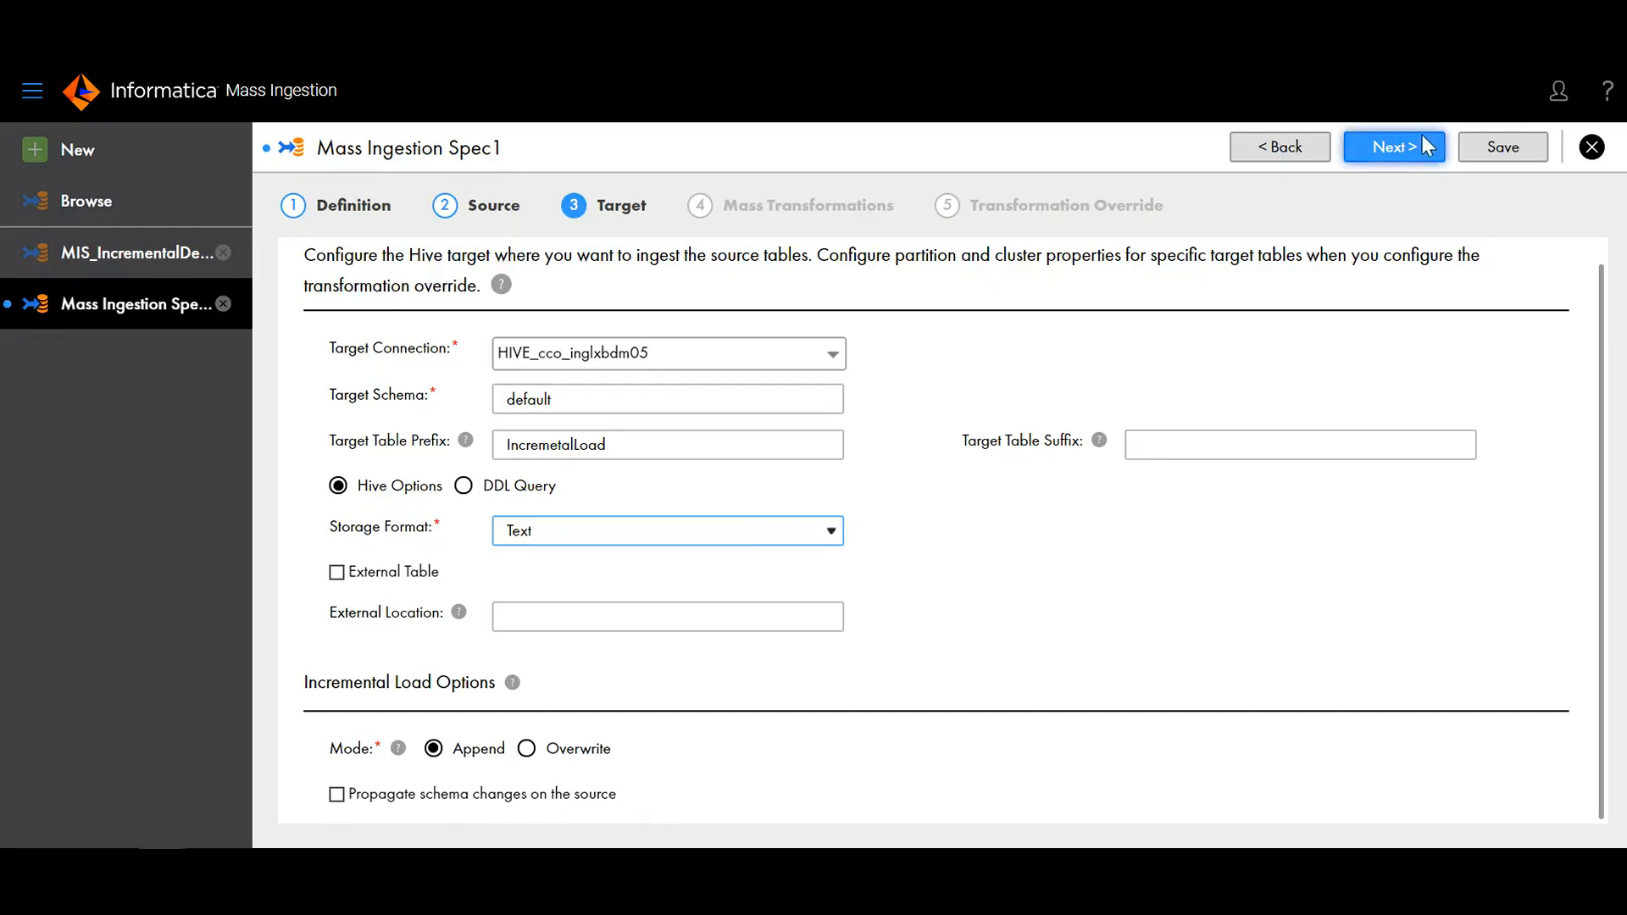
left_click(1420, 140)
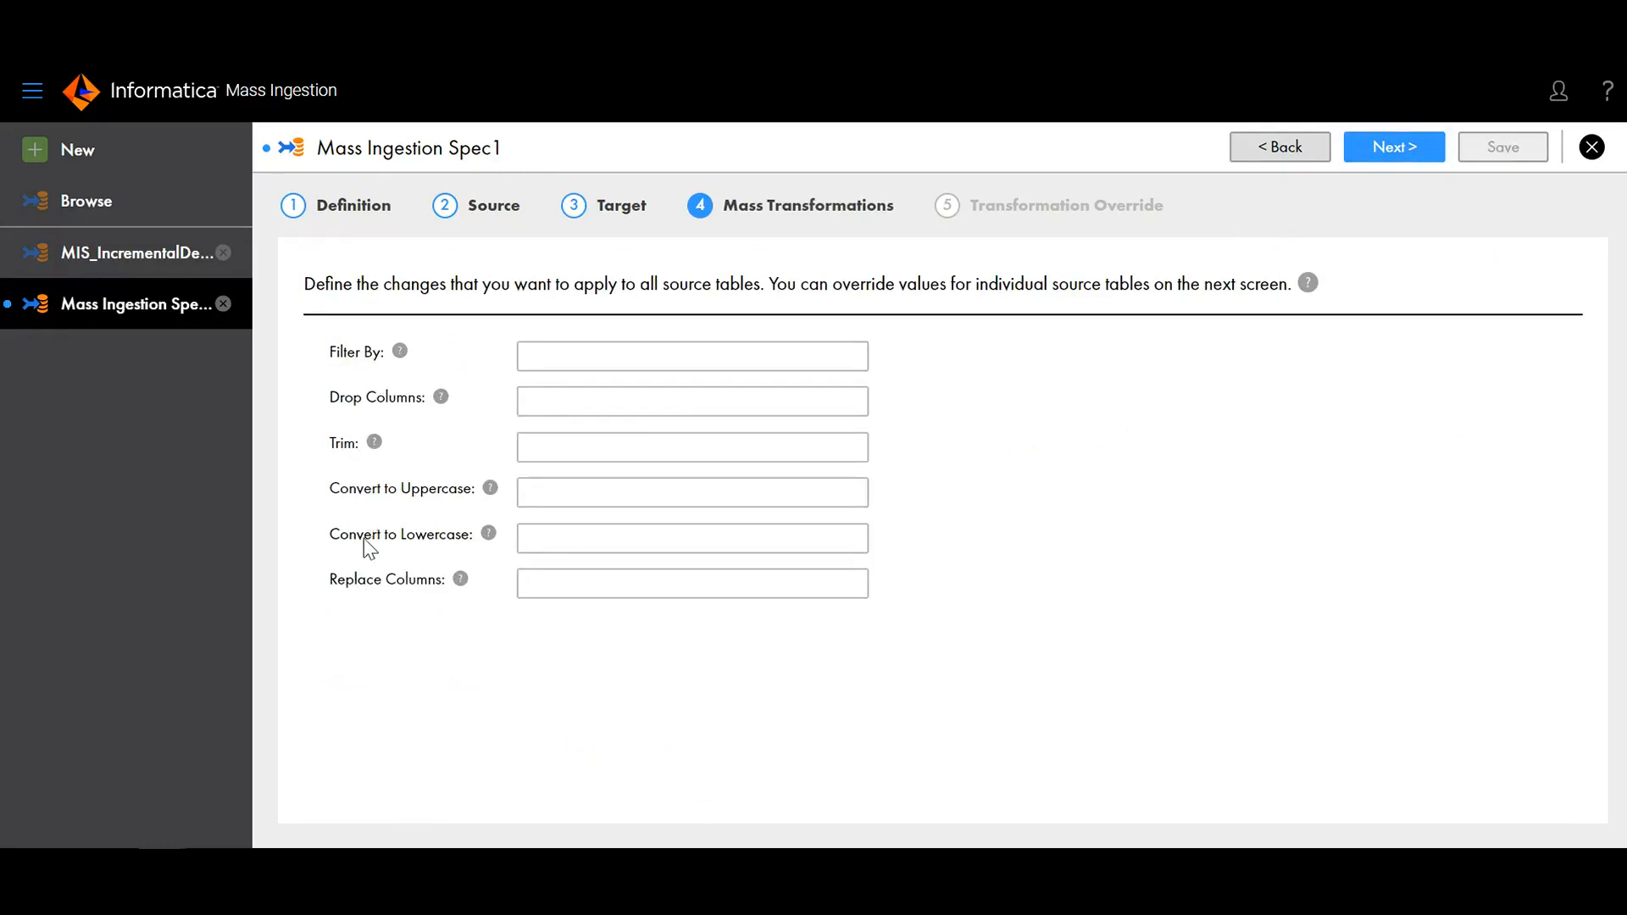
left_click(1374, 152)
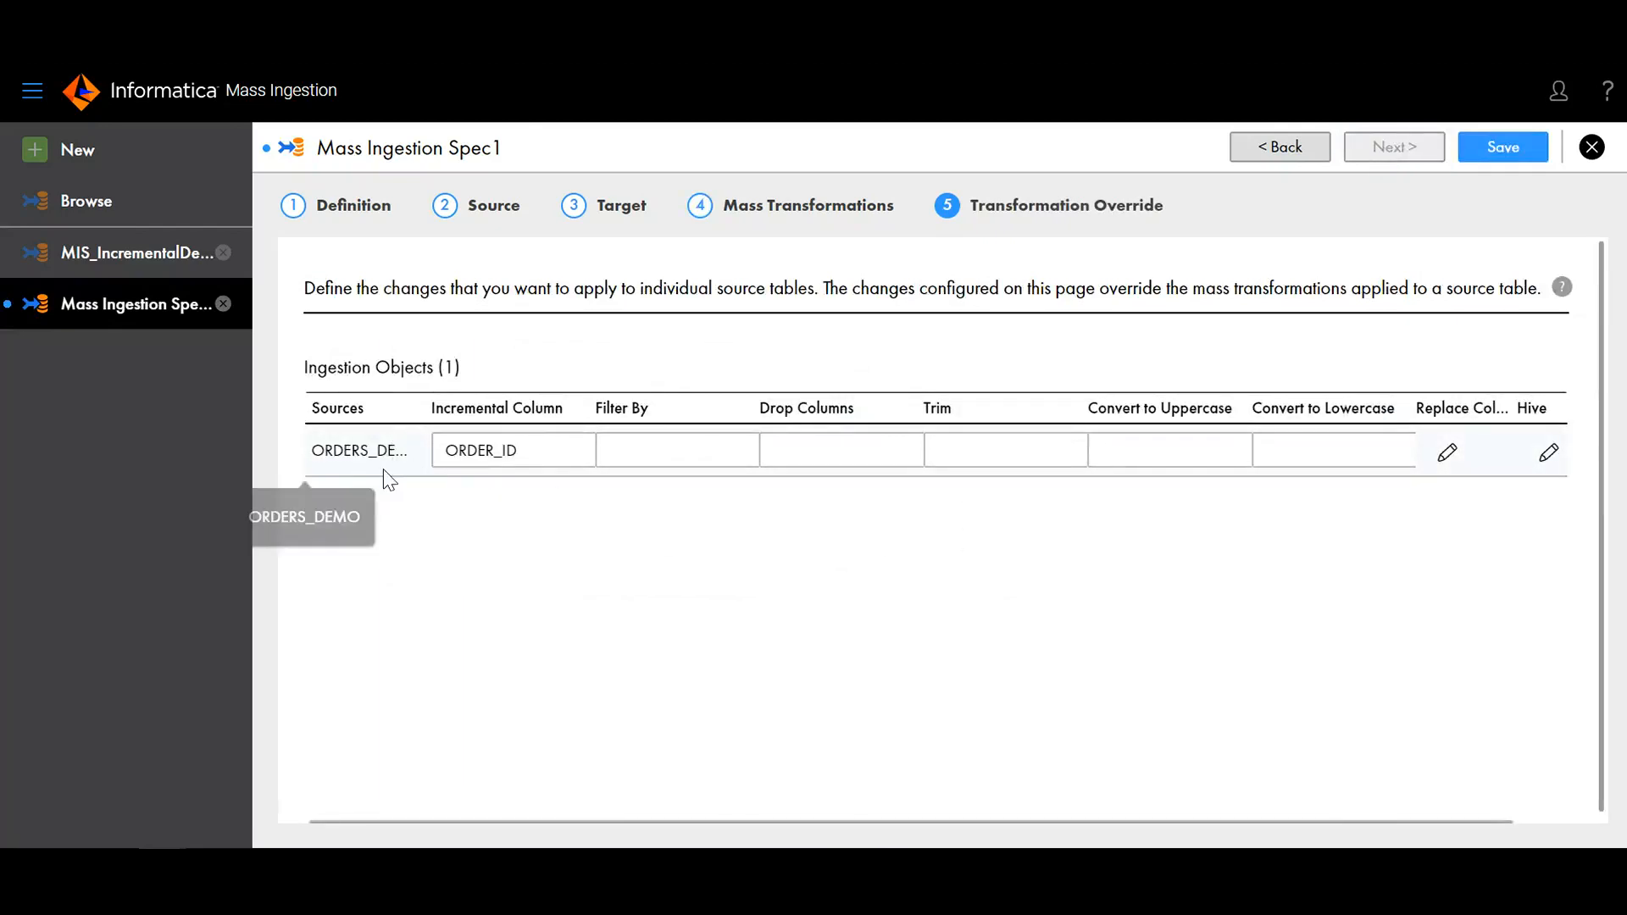
left_click(1481, 150)
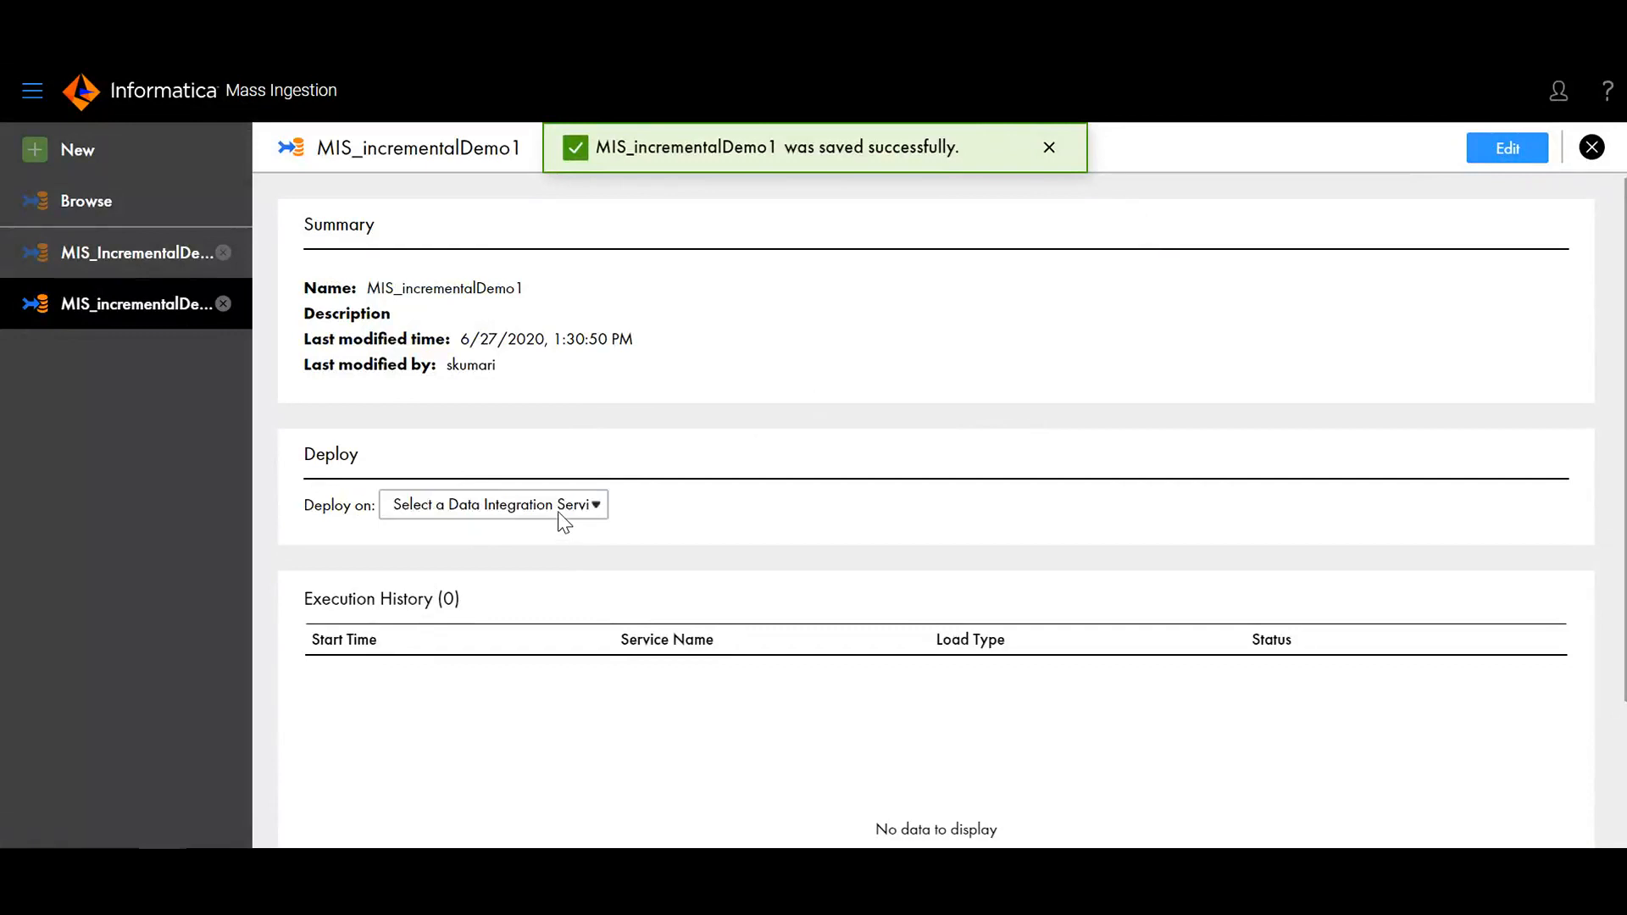
Step: Deploy the specification on DIS_Floras_CDH using the Hadoop connection HADOOP_cco_inglxbdm05
left_click(557, 511)
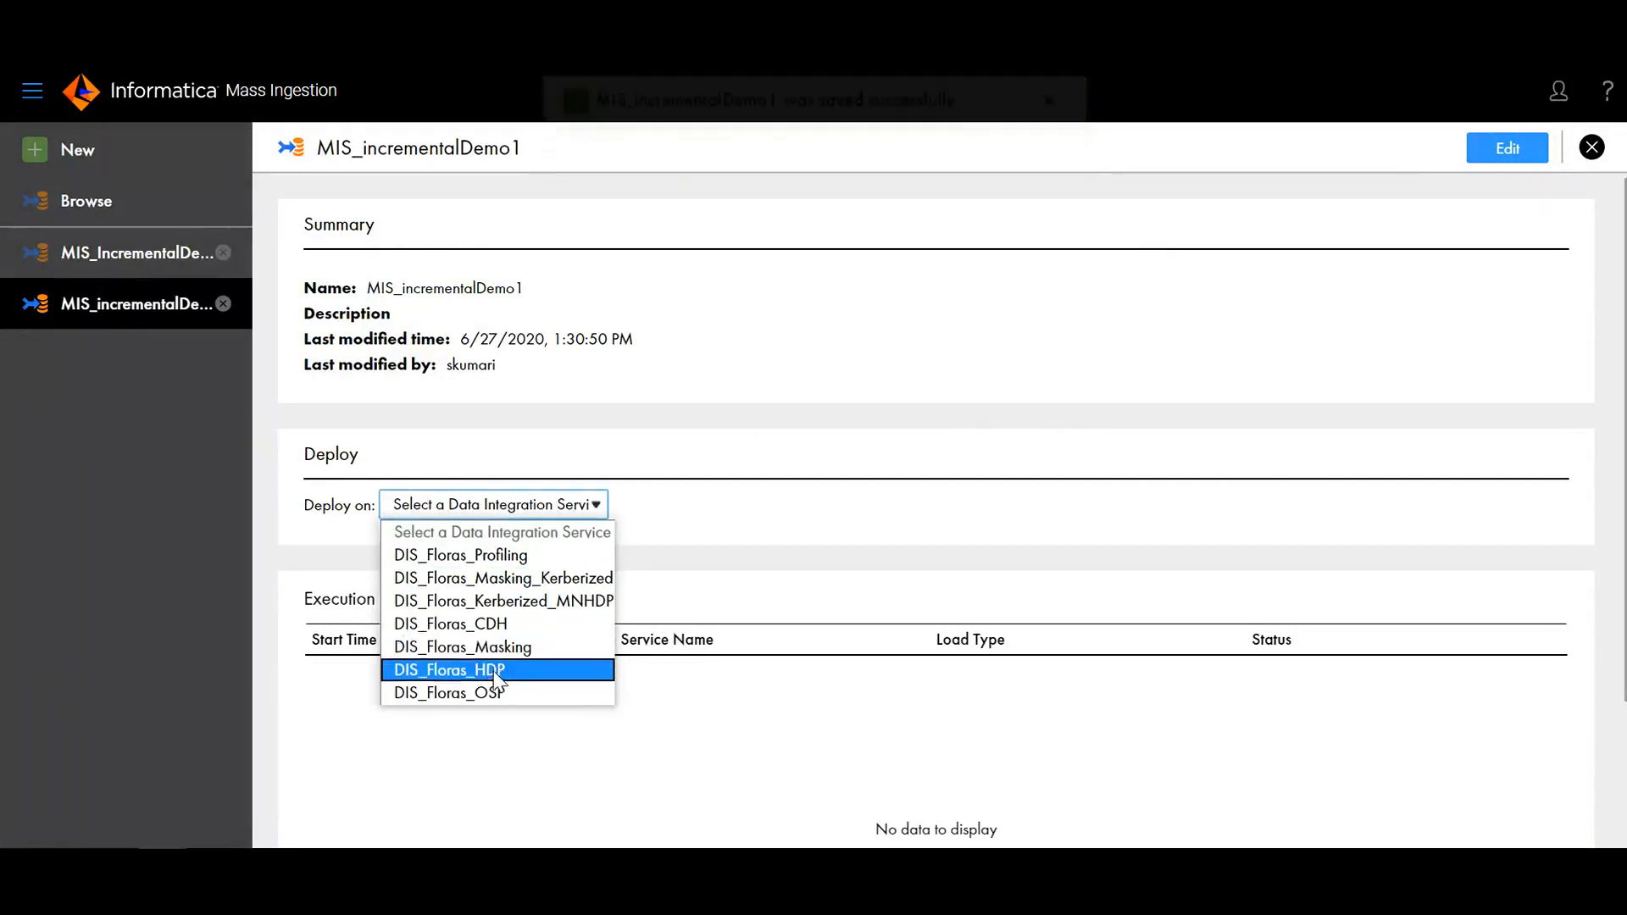
left_click(487, 623)
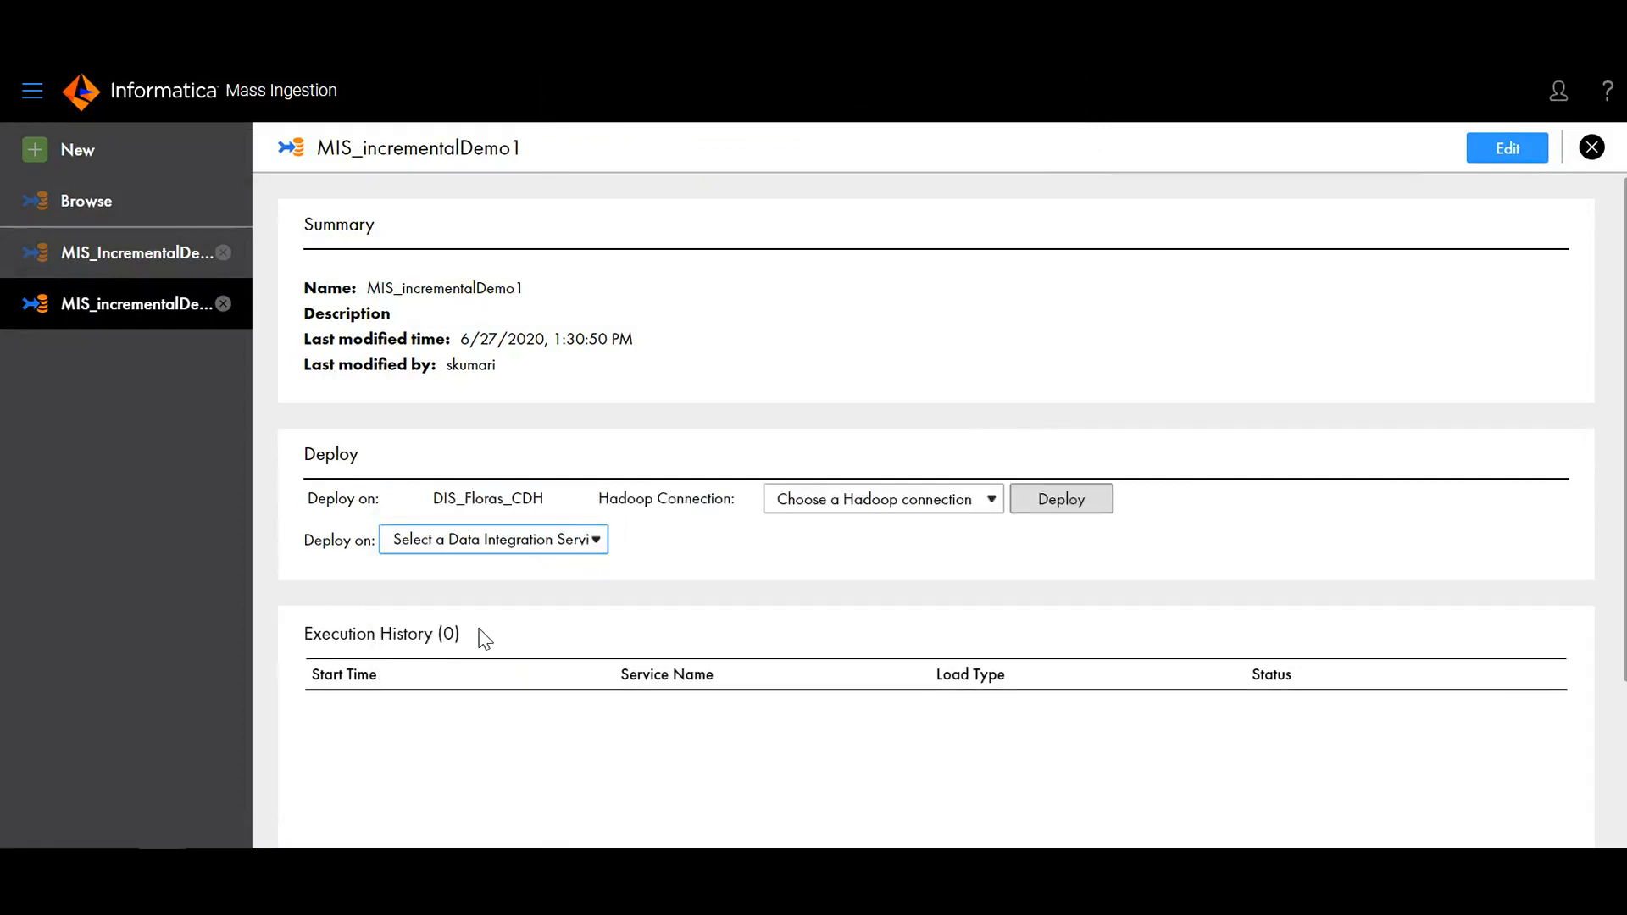
left_click(824, 506)
left_click(852, 548)
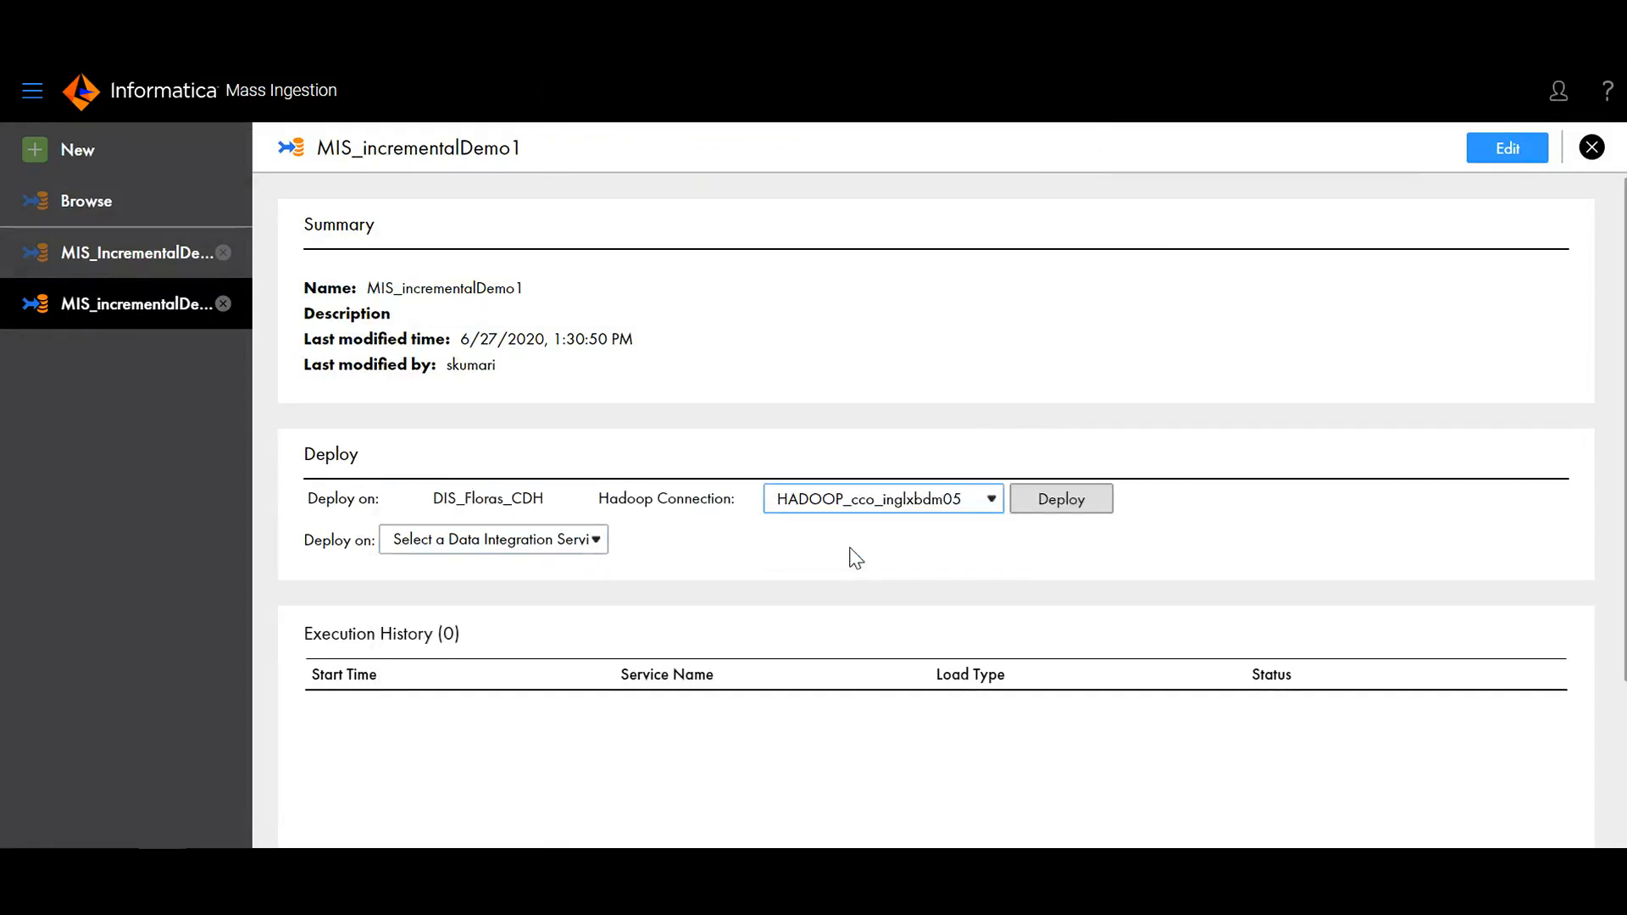
left_click(1059, 509)
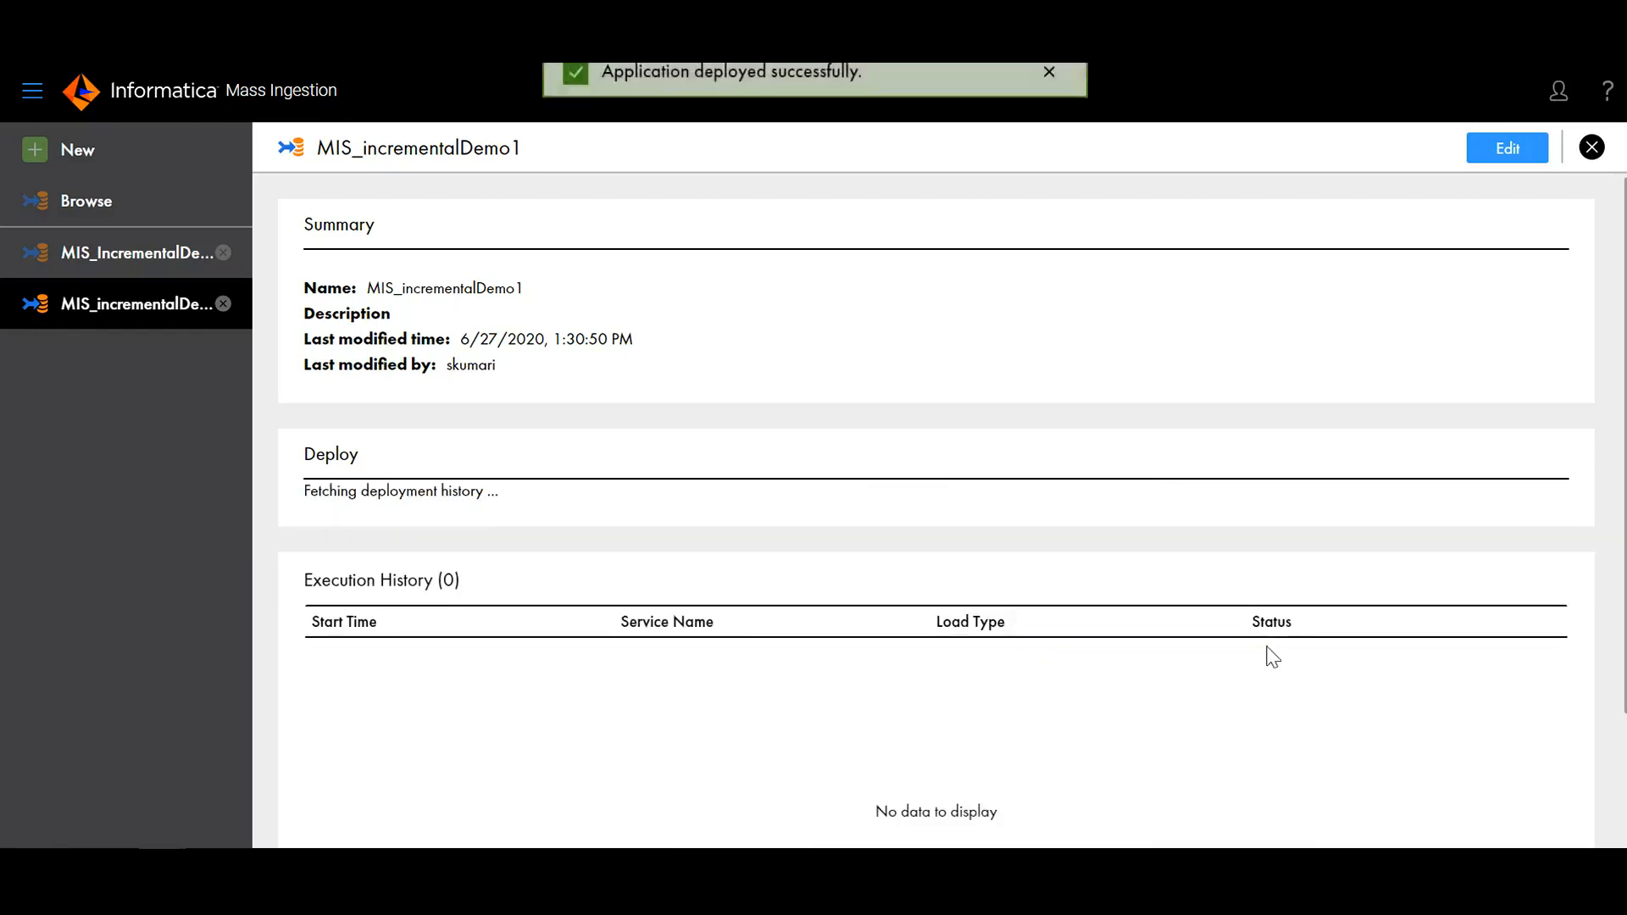
Step: Run the deployed specification with load type Incremental and operating system profile None
left_click(1184, 507)
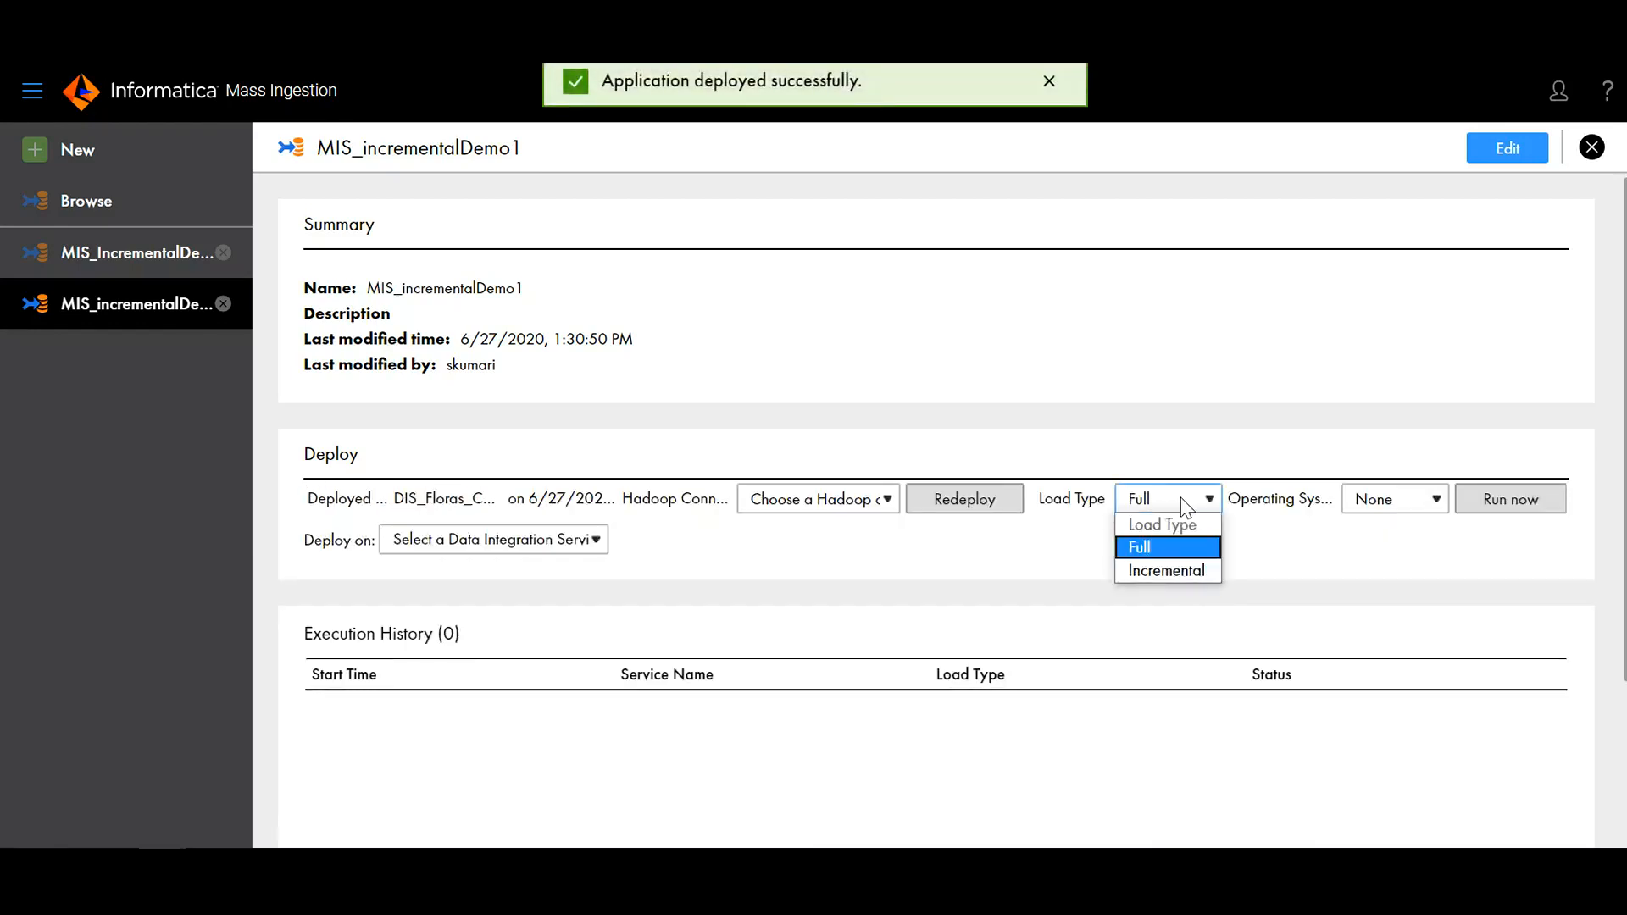
left_click(1179, 569)
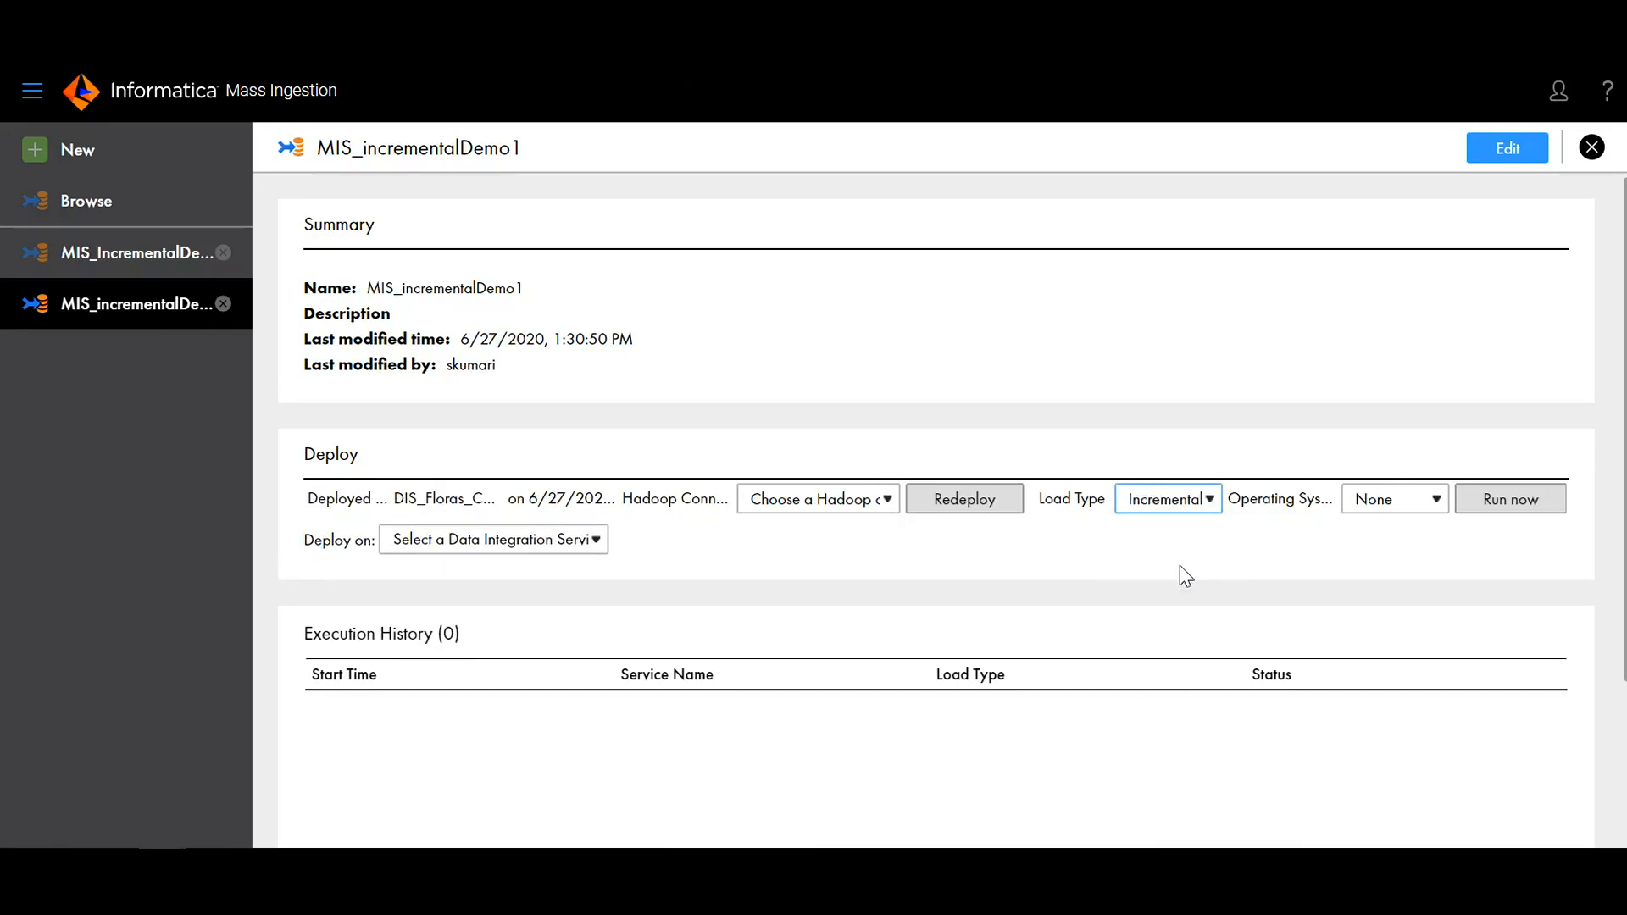
left_click(1400, 508)
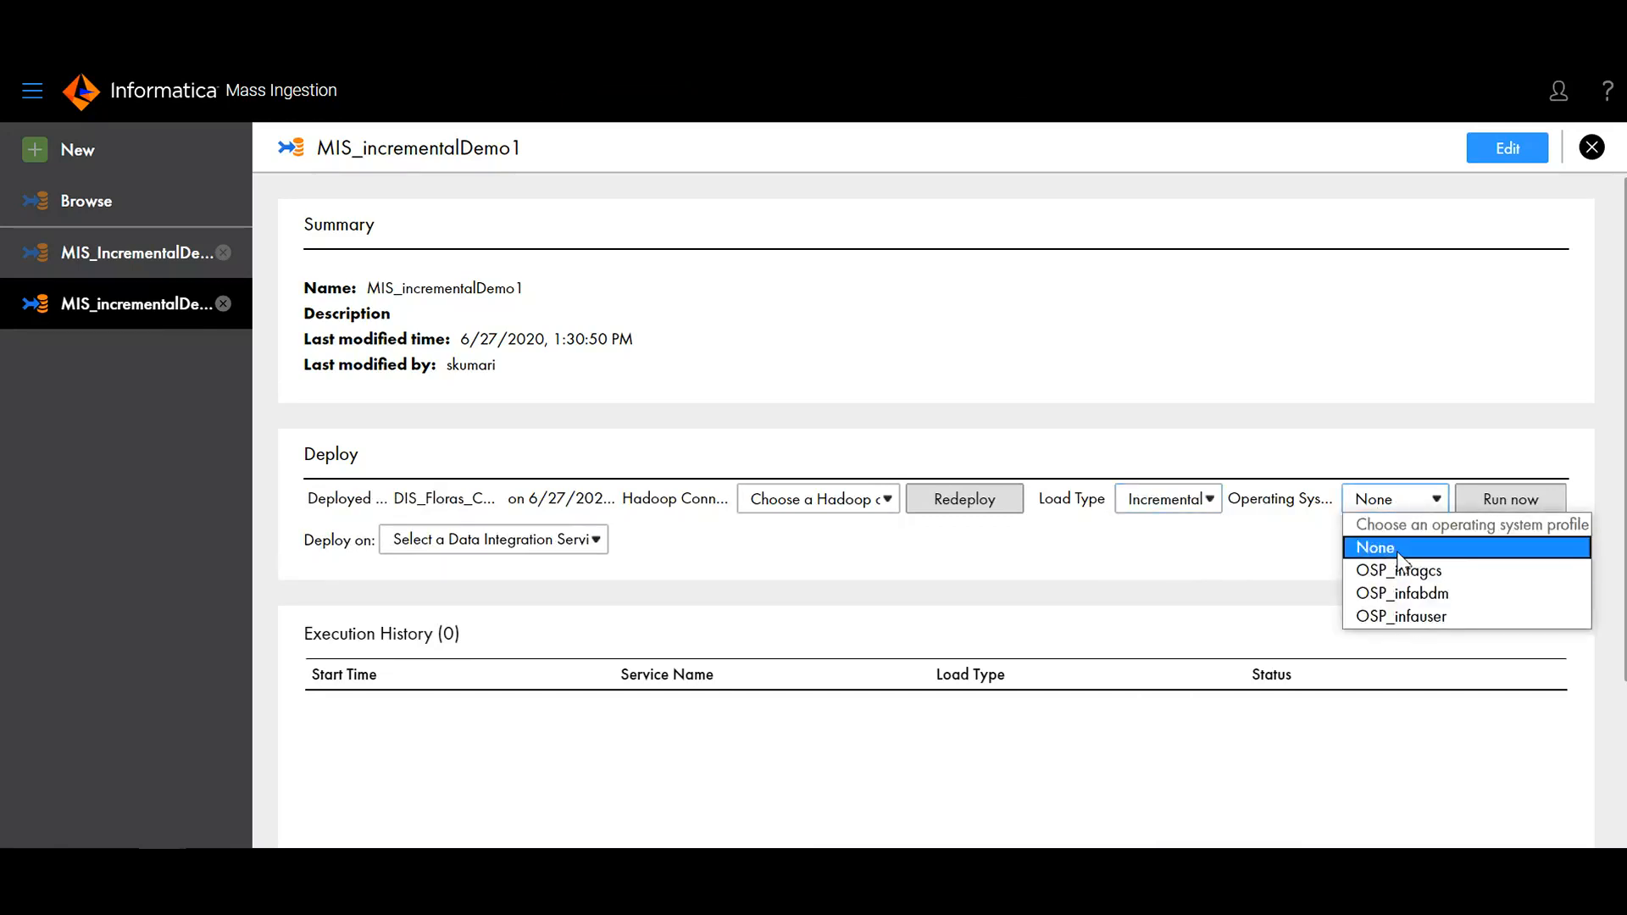
left_click(1398, 549)
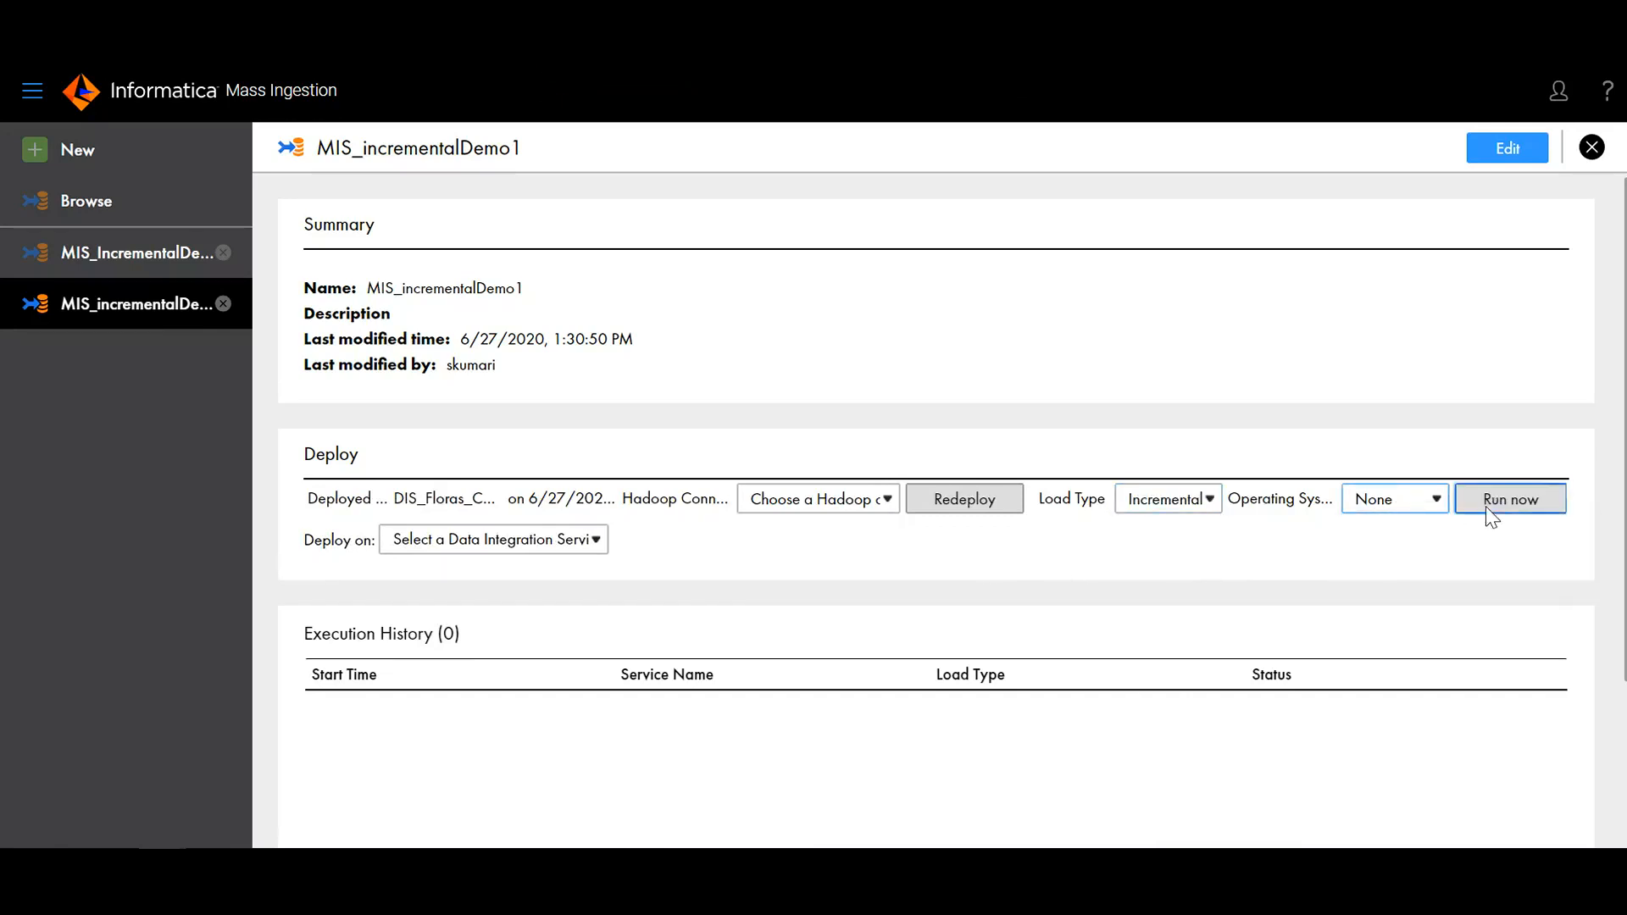
left_click(1513, 505)
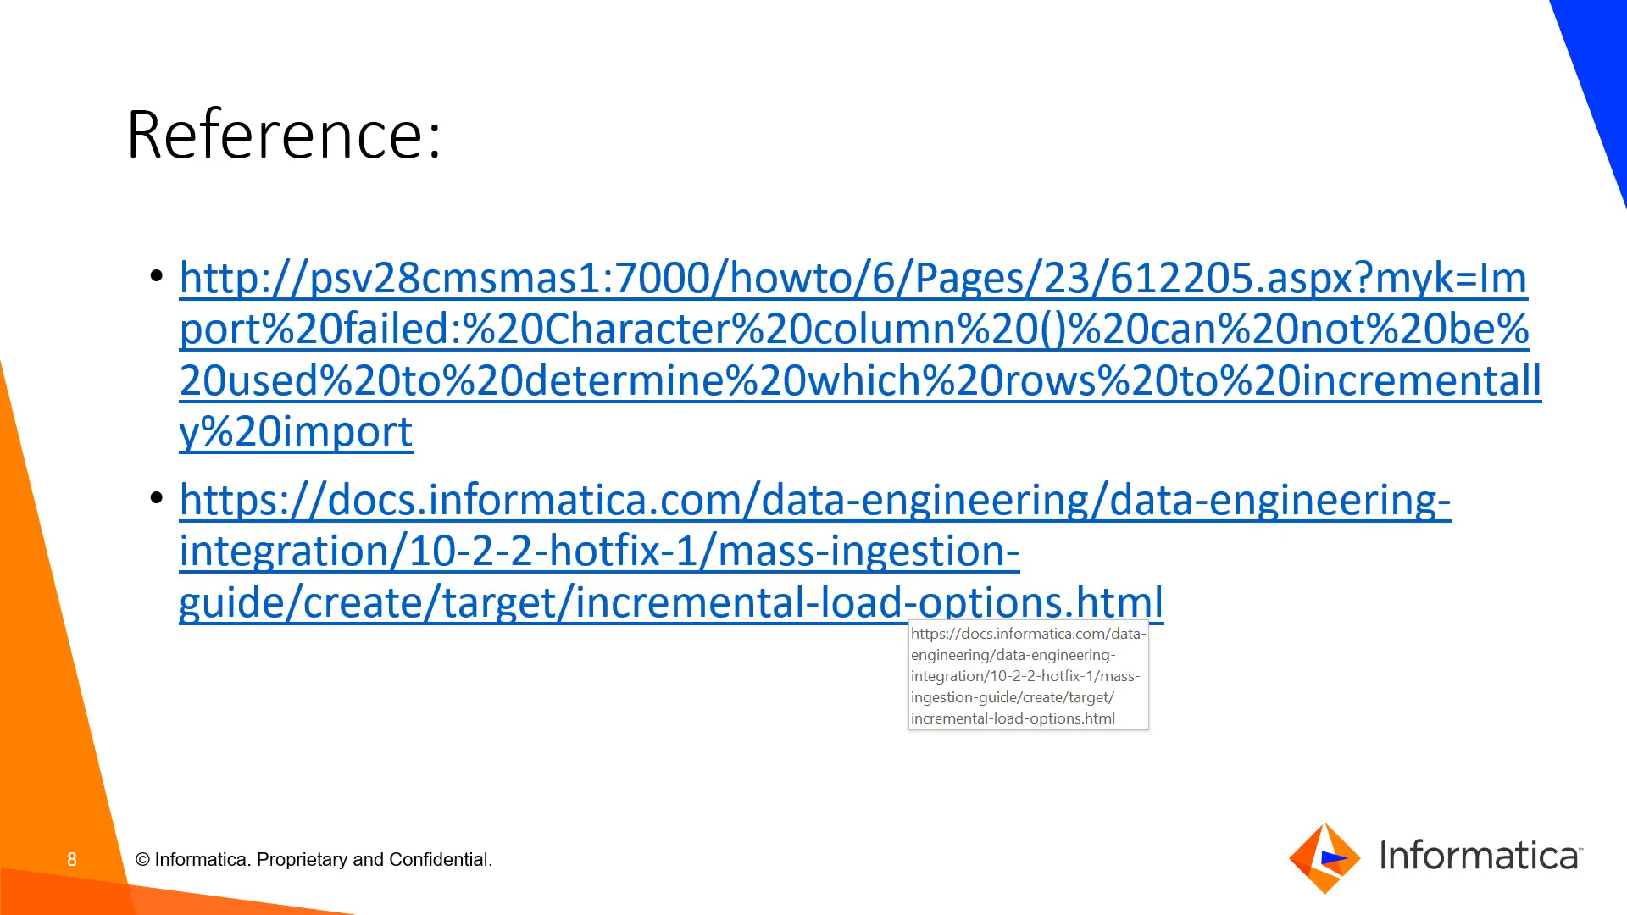
key("Right")
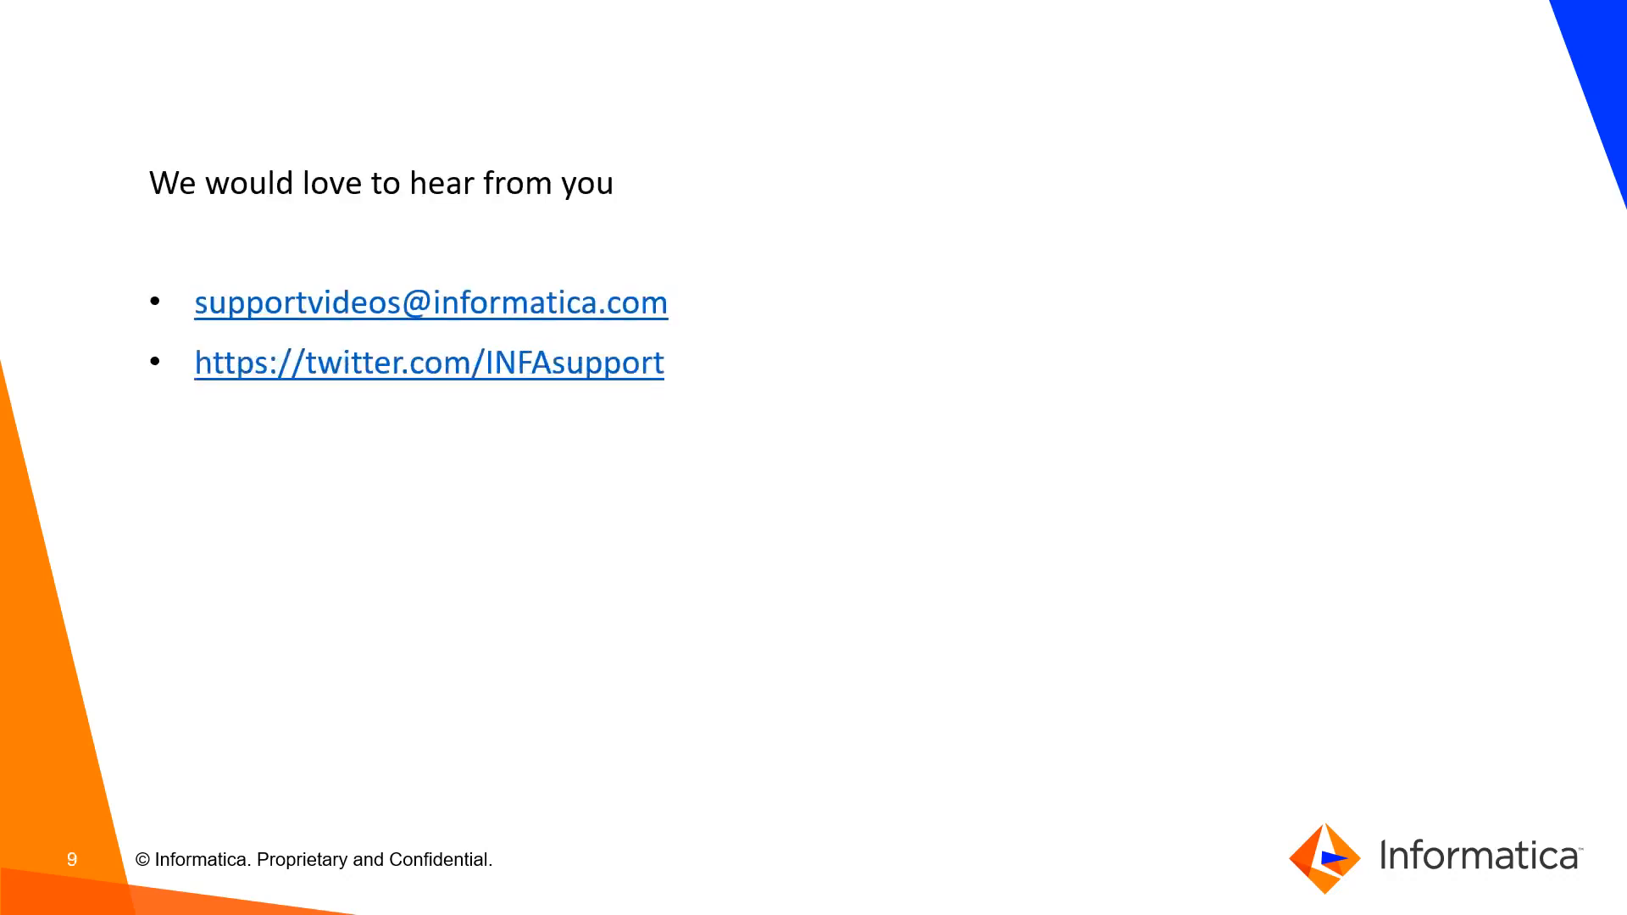